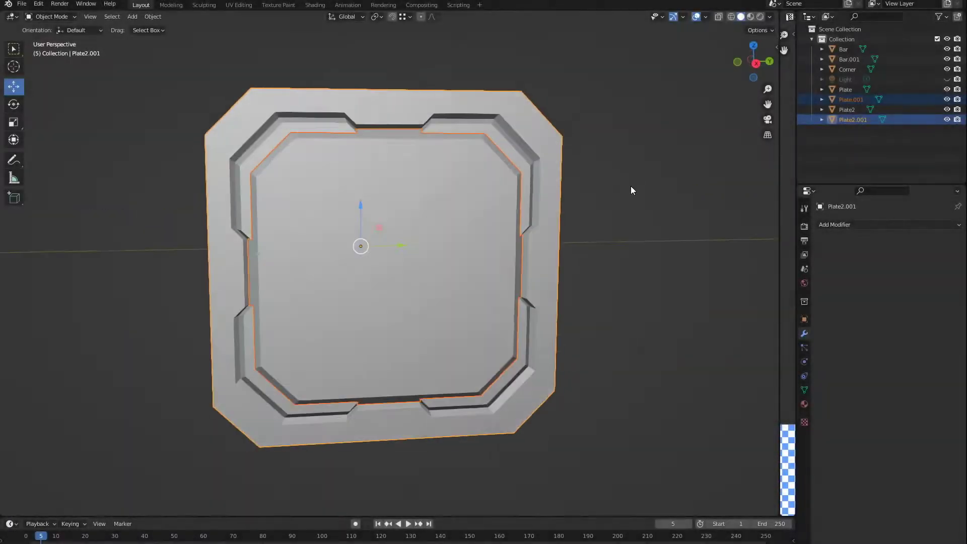
# Add a modifier to the Plate2.001 frame plate in Blender.
pyautogui.click(851, 224)
pyautogui.click(840, 286)
pyautogui.moveTo(644, 252); pyautogui.dragTo(672, 337, button='middle')
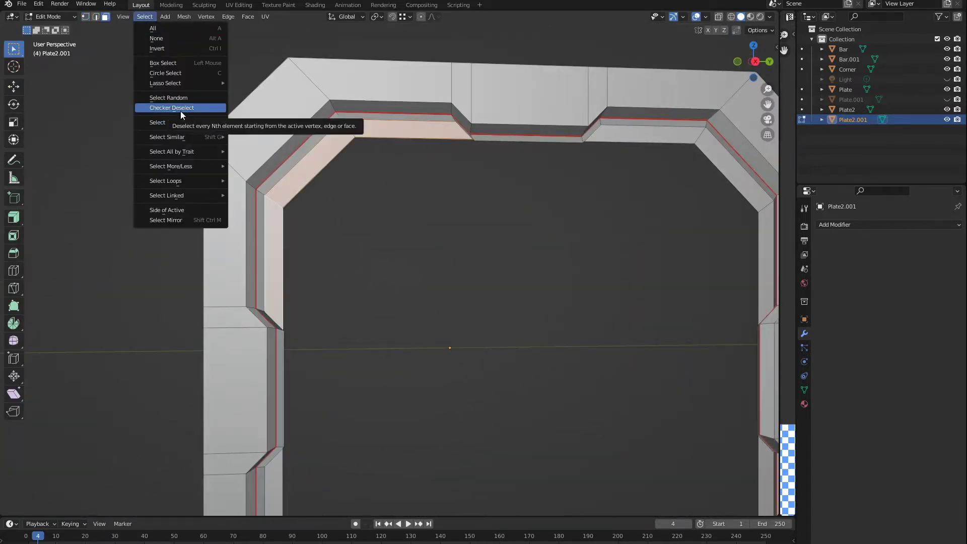
# Separate the inner trim strip into Plate2.002 and add slid loop cuts along it.
pyautogui.click(261, 111)
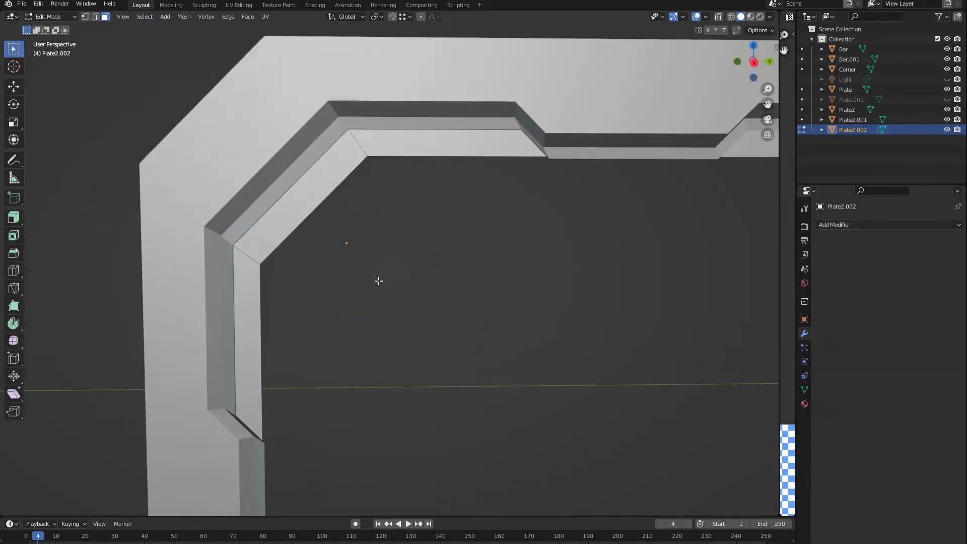
pyautogui.moveTo(534, 262); pyautogui.dragTo(323, 388, button='middle')
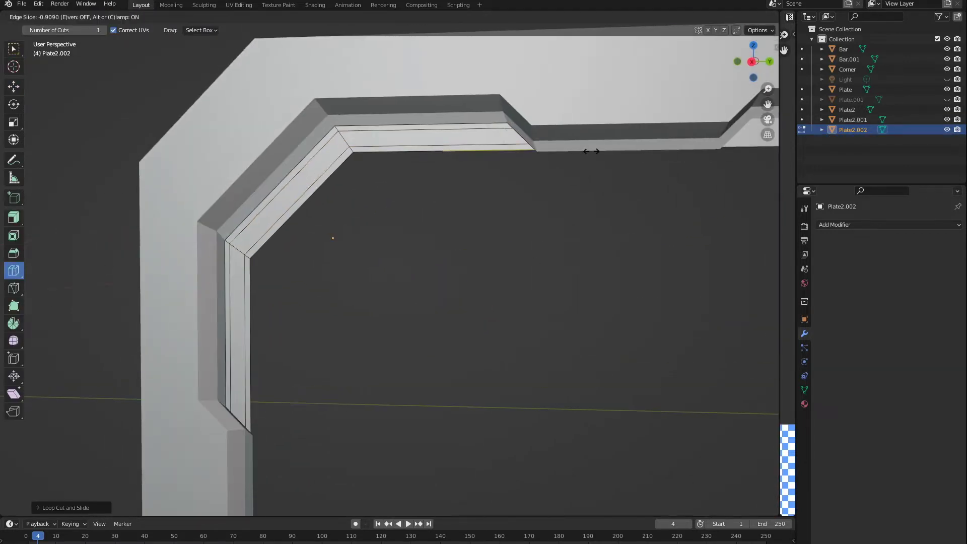
pyautogui.click(321, 392)
pyautogui.scroll(-5, 418, 316)
pyautogui.scroll(6, 467, 318)
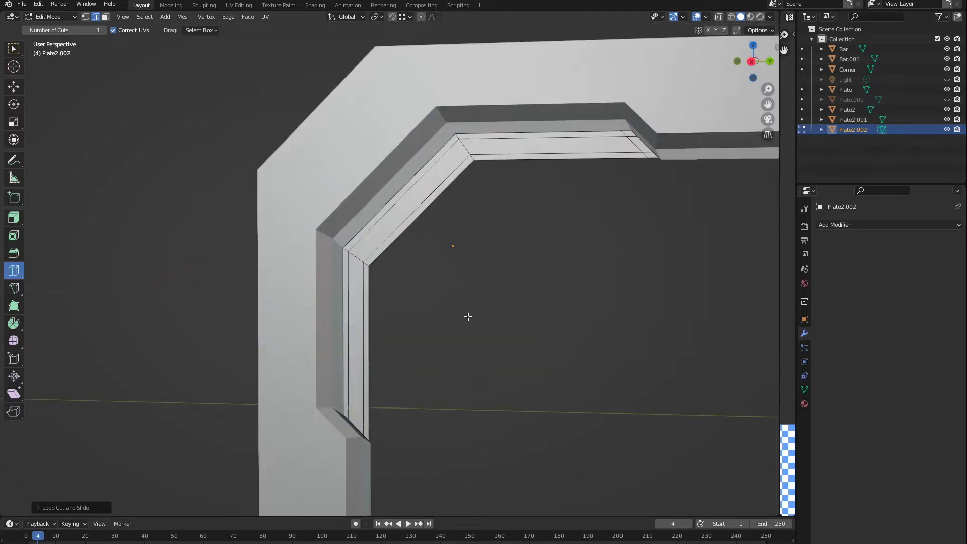
pyautogui.moveTo(499, 318); pyautogui.dragTo(284, 236, button='middle')
pyautogui.moveTo(283, 235); pyautogui.dragTo(247, 222)
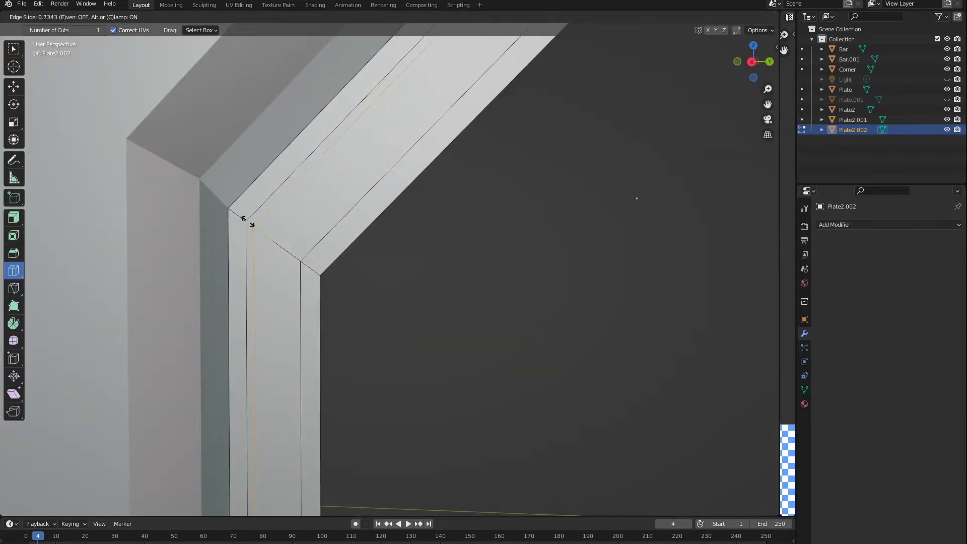
pyautogui.click(299, 263)
pyautogui.moveTo(299, 263); pyautogui.dragTo(90, 50, button='middle')
pyautogui.scroll(-4, 447, 268)
# Dissolve the extra edges, tidy the strip's corners, and return to Object Mode.
pyautogui.press('x')
pyautogui.click(461, 295)
pyautogui.scroll(-2, 456, 296)
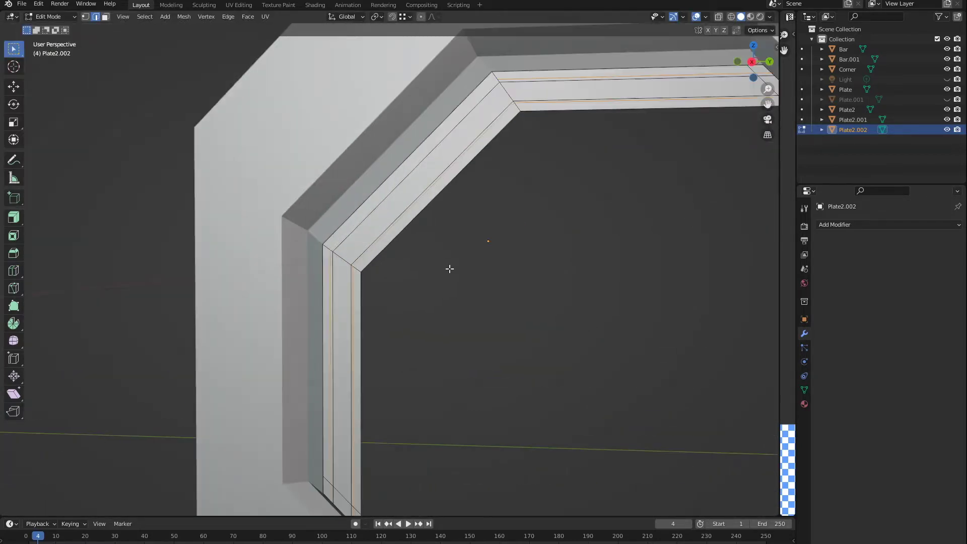
pyautogui.scroll(-5, 456, 296)
pyautogui.moveTo(335, 356)
pyautogui.mouseDown(button='middle')
pyautogui.moveTo(577, 380)
pyautogui.moveTo(412, 337)
pyautogui.mouseUp(button='middle')
pyautogui.scroll(5, 520, 339)
pyautogui.scroll(2, 525, 390)
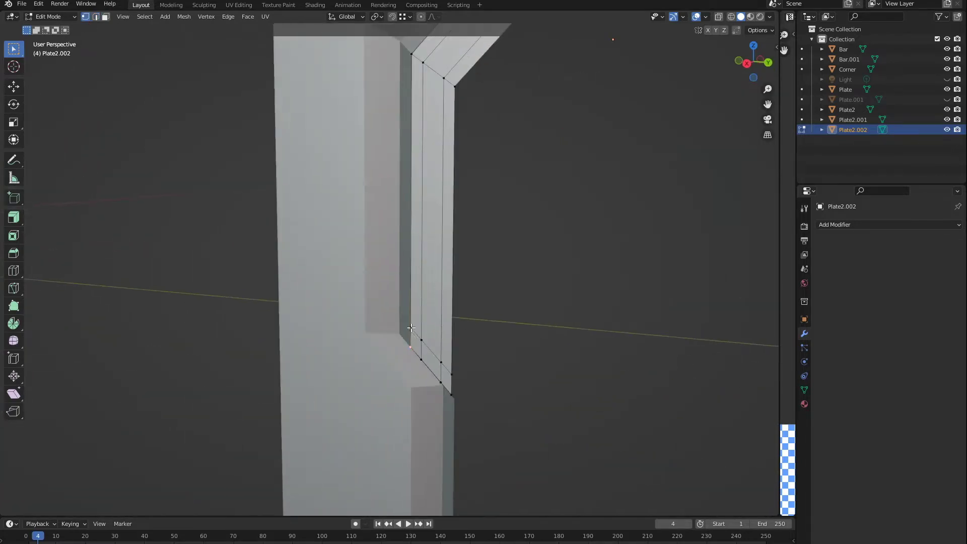
pyautogui.click(421, 353)
pyautogui.scroll(-4, 562, 248)
pyautogui.scroll(4, 603, 217)
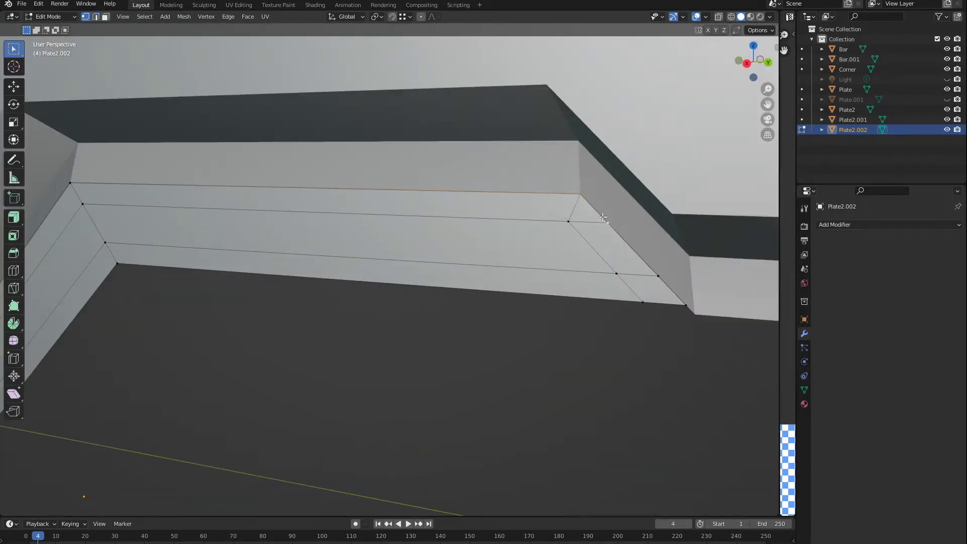
pyautogui.scroll(-3, 484, 378)
pyautogui.press('Tab')
pyautogui.moveTo(484, 378); pyautogui.dragTo(554, 375, button='middle')
pyautogui.scroll(-2, 555, 375)
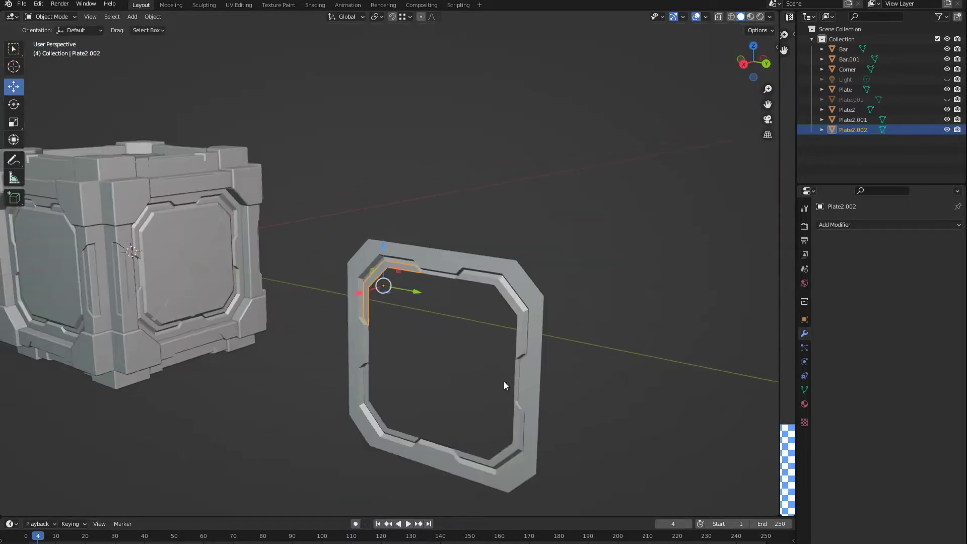
# Place and rotate a duplicated trim bar, and set the Corner piece's origin to the 3D cursor.
pyautogui.scroll(3, 492, 353)
pyautogui.scroll(-3, 492, 353)
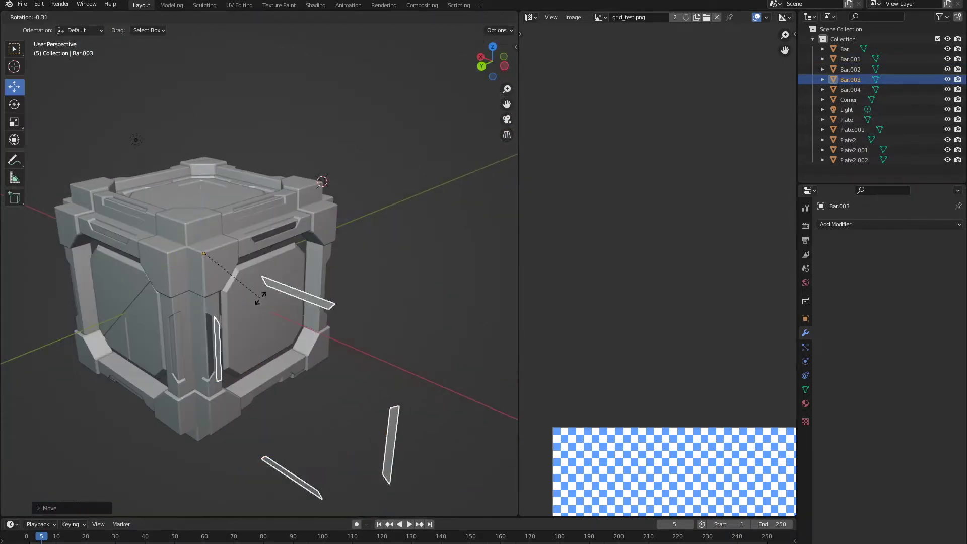
pyautogui.click(273, 265)
pyautogui.press('r')
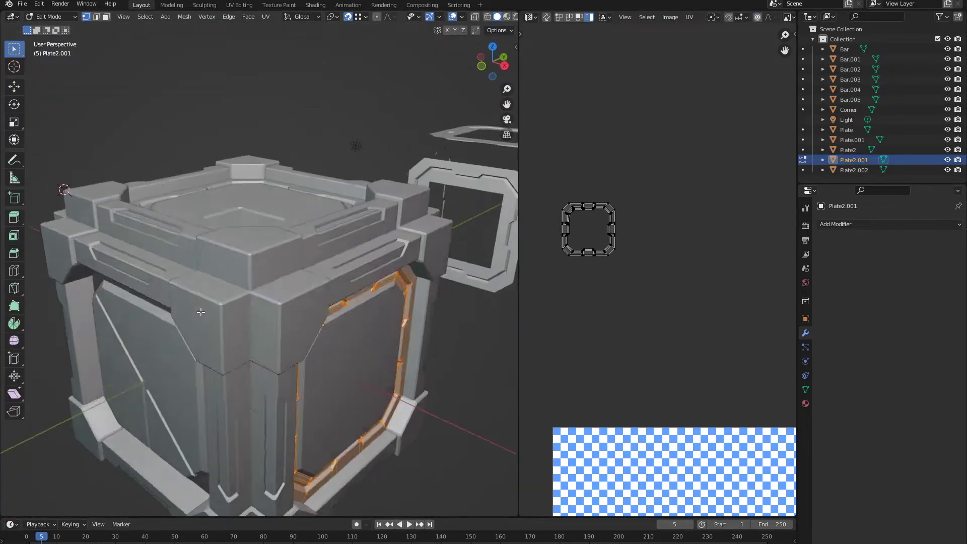
pyautogui.click(153, 16)
pyautogui.click(303, 59)
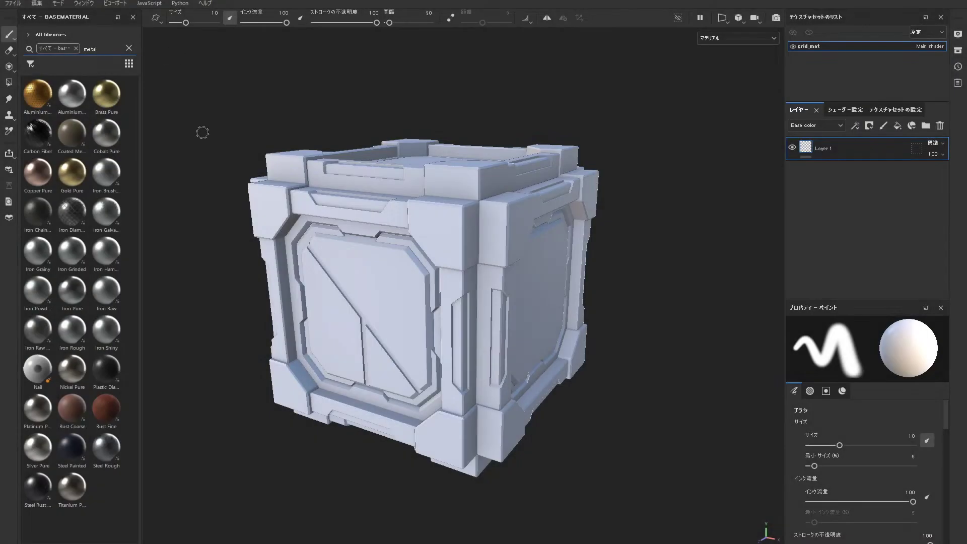
# Add Iron Rough as the base and mask paint_color with an inverted Metal Edge Wear generator.
pyautogui.moveTo(72, 330); pyautogui.dragTo(825, 148)
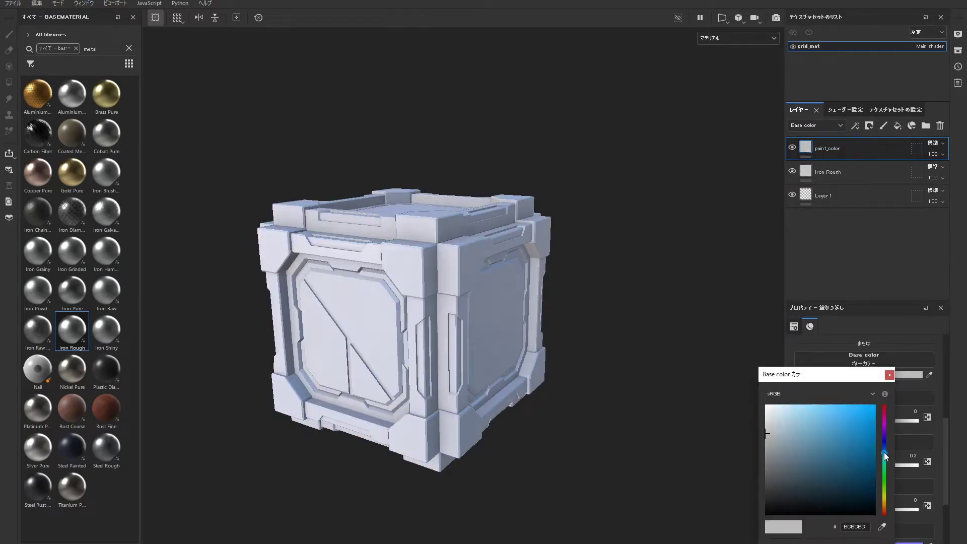
pyautogui.rightClick(824, 151)
pyautogui.click(857, 471)
pyautogui.click(858, 353)
pyautogui.click(850, 439)
pyautogui.click(859, 406)
pyautogui.moveTo(902, 428); pyautogui.dragTo(906, 432)
pyautogui.scroll(-3, 500, 296)
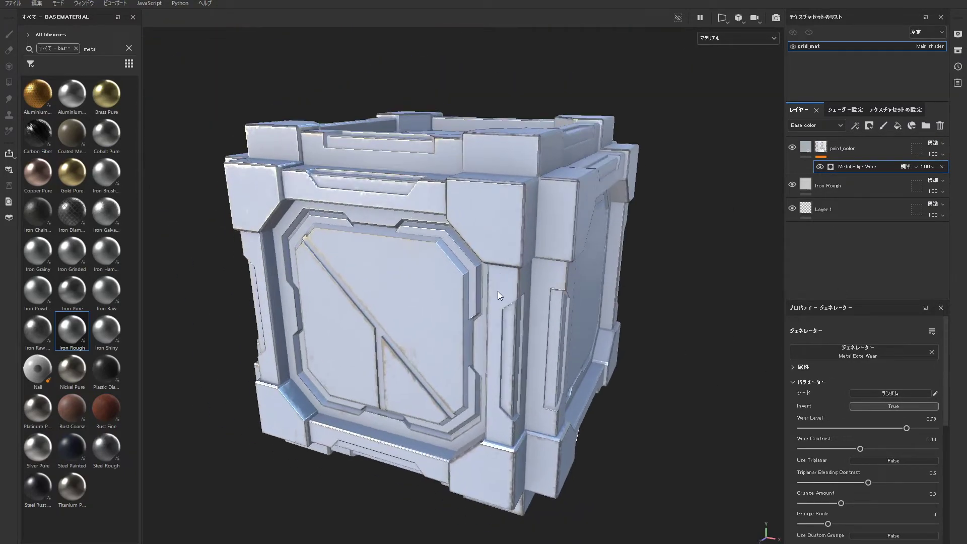
pyautogui.rightClick(867, 168)
pyautogui.click(893, 223)
pyautogui.keyDown('alt'); pyautogui.moveTo(522, 288); pyautogui.dragTo(577, 280); pyautogui.keyUp('alt')
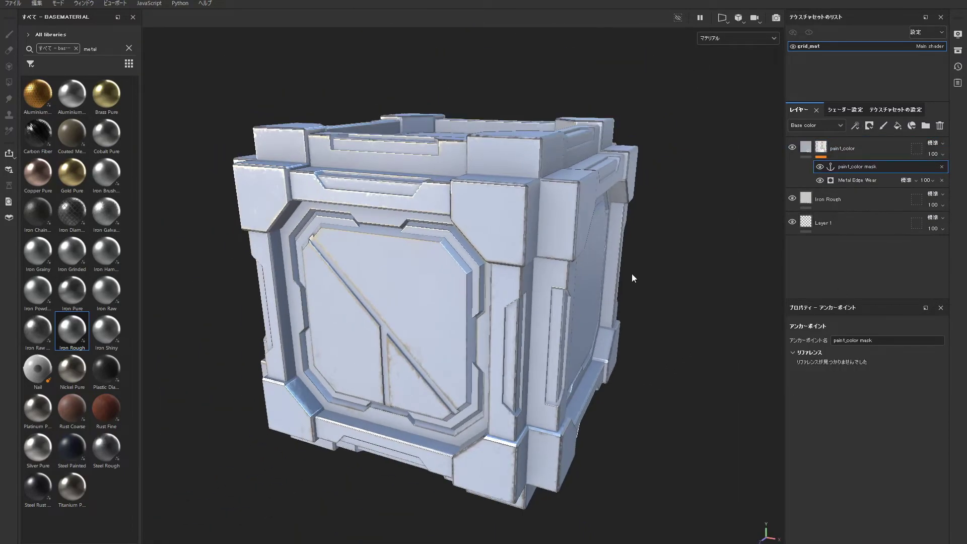
# Add a new fill layer with a blue-grey base colour.
pyautogui.click(899, 127)
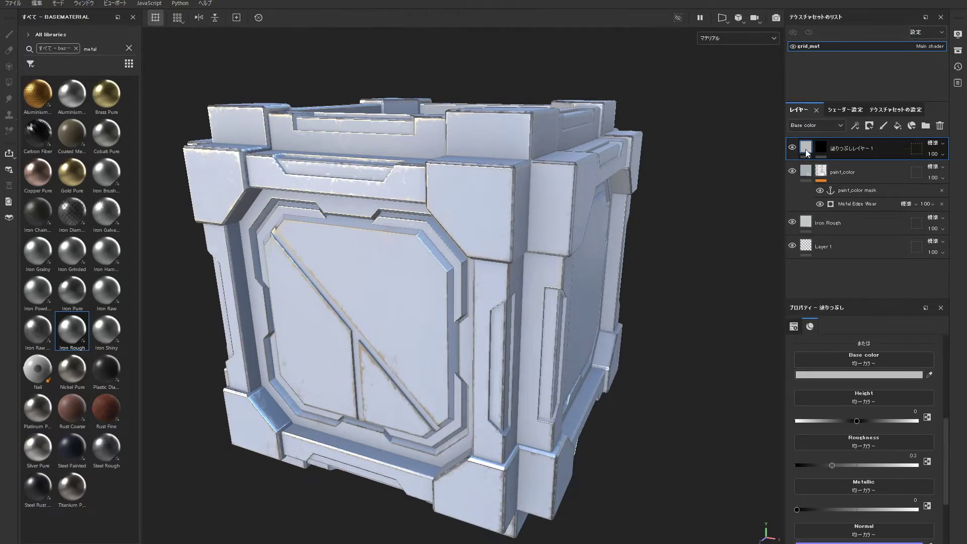
pyautogui.rightClick(820, 150)
pyautogui.click(837, 162)
pyautogui.scroll(5, 554, 252)
pyautogui.click(864, 367)
pyautogui.hotkey('ctrl', 'z')
pyautogui.click(909, 448)
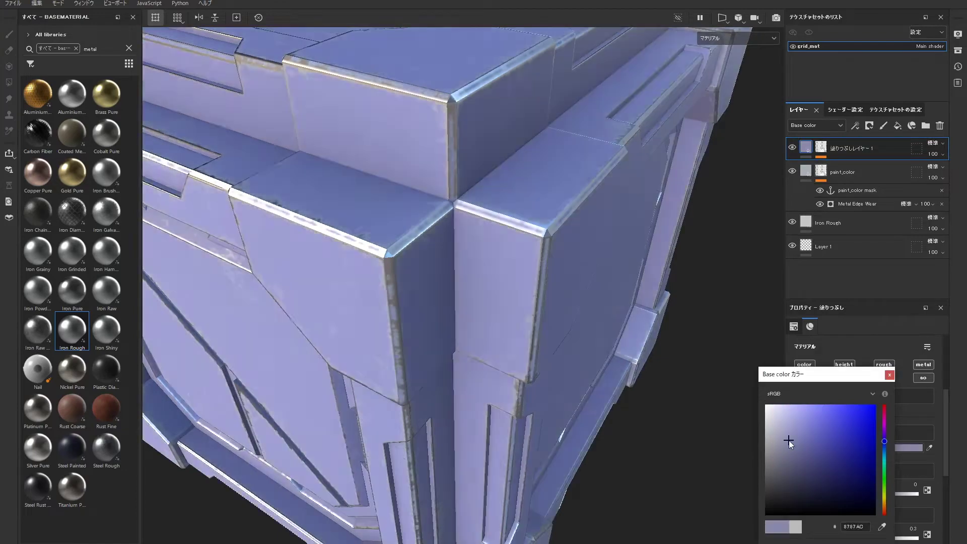
pyautogui.press('f')
# Raise the Metal Edge Wear level to 0.73 and group the layers into a black-masked folder.
pyautogui.click(857, 204)
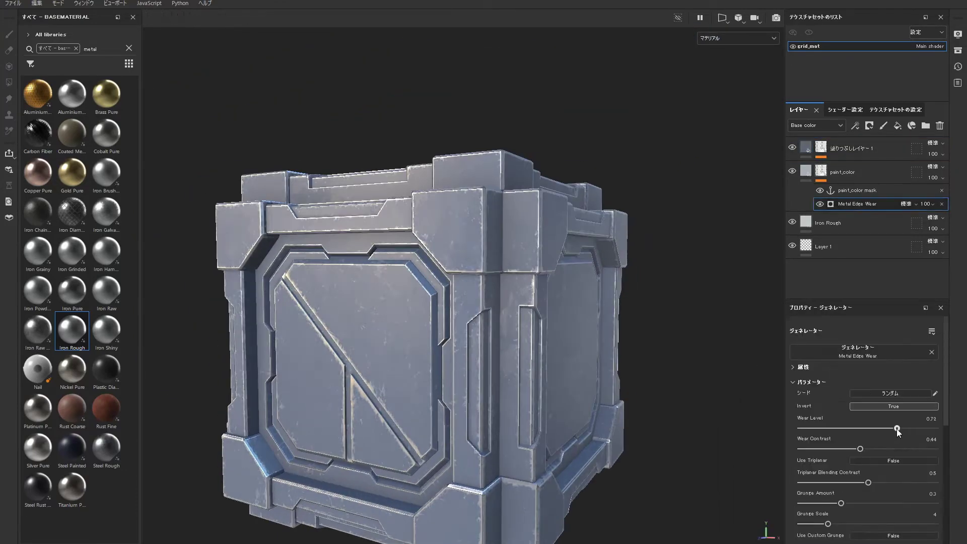
pyautogui.moveTo(897, 432); pyautogui.dragTo(899, 431)
pyautogui.keyDown('alt'); pyautogui.moveTo(632, 330); pyautogui.dragTo(673, 259); pyautogui.keyUp('alt')
pyautogui.scroll(3, 660, 262)
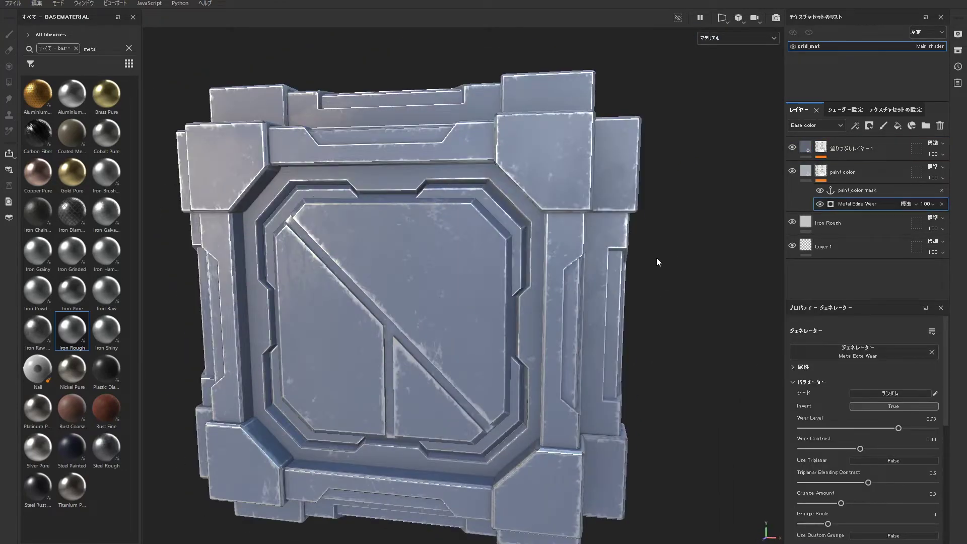
pyautogui.hotkey('ctrl', 'g')
pyautogui.click(888, 151)
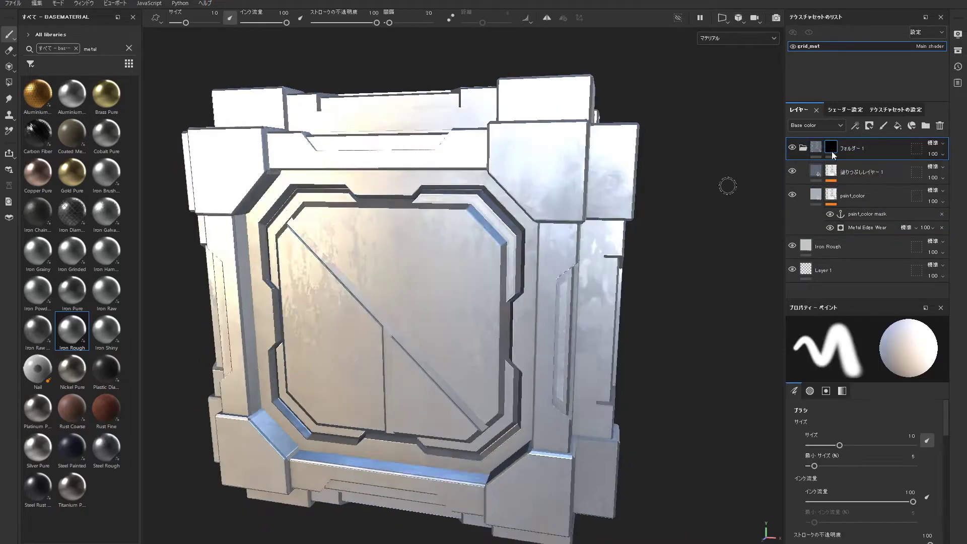
# Restrict the folder's mask to the red ID region with a colour selection effect.
pyautogui.press('b')
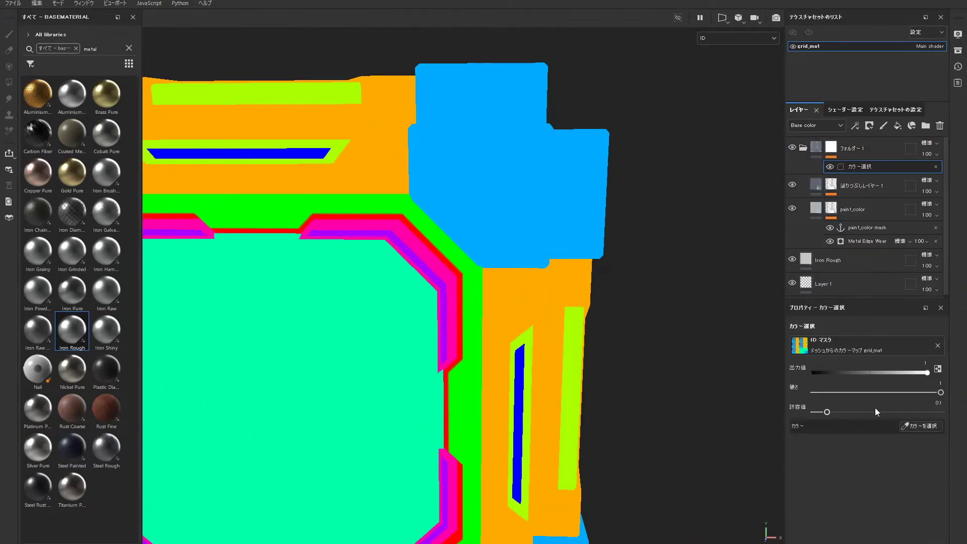
pyautogui.click(922, 426)
pyautogui.click(399, 281)
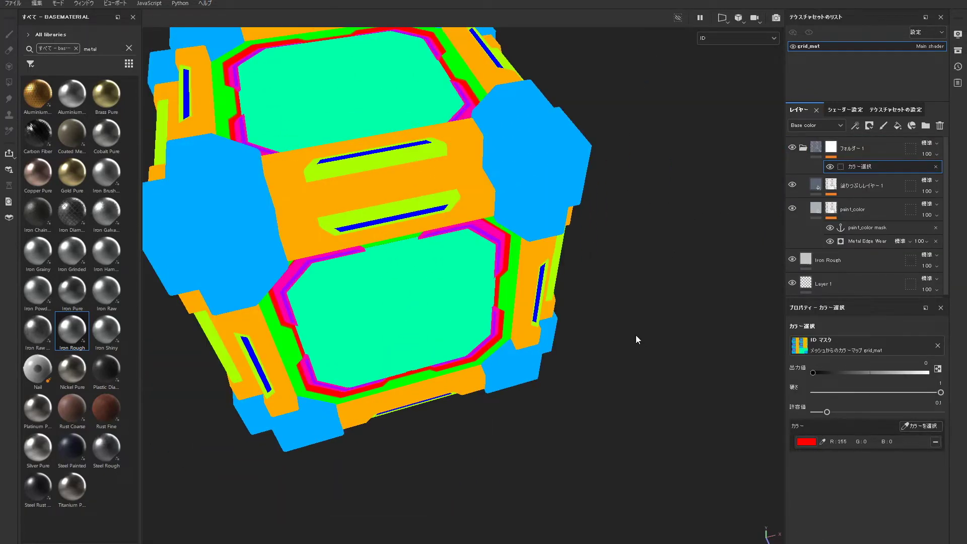
pyautogui.press('m')
# Add a cyan 00E0FF emissive fill layer masked to the purple trim ID region.
pyautogui.click(898, 126)
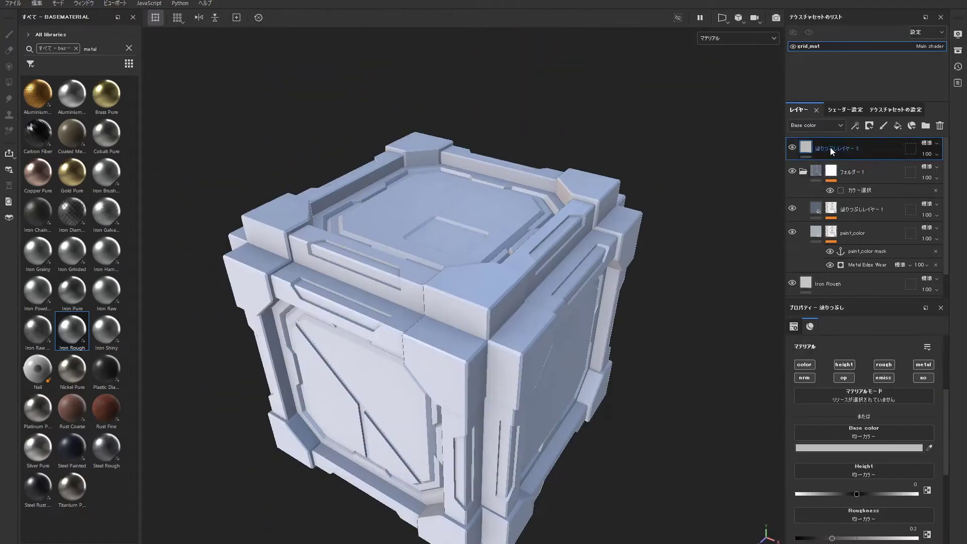
pyautogui.click(859, 448)
pyautogui.moveTo(856, 418); pyautogui.dragTo(901, 394)
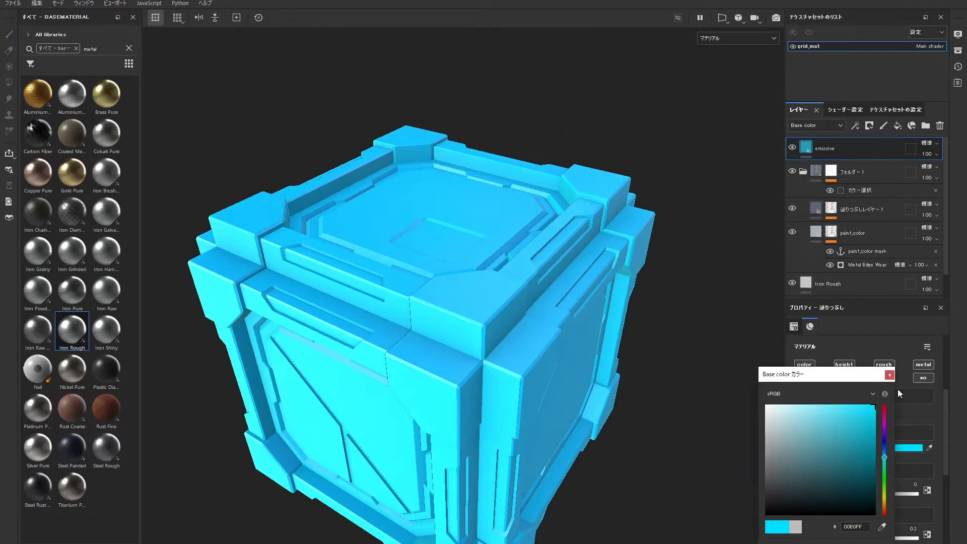
pyautogui.click(890, 152)
pyautogui.rightClick(821, 147)
pyautogui.click(856, 236)
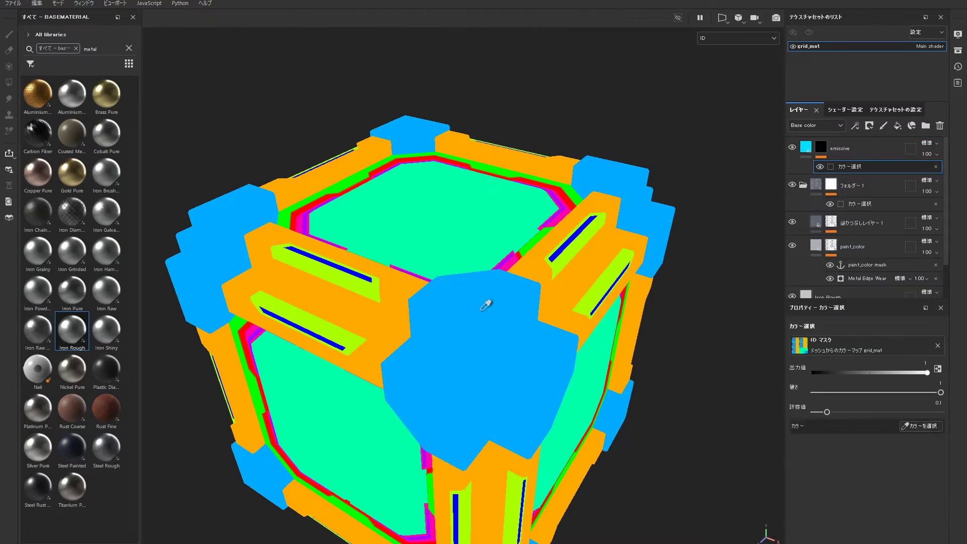
pyautogui.click(373, 313)
pyautogui.press('m')
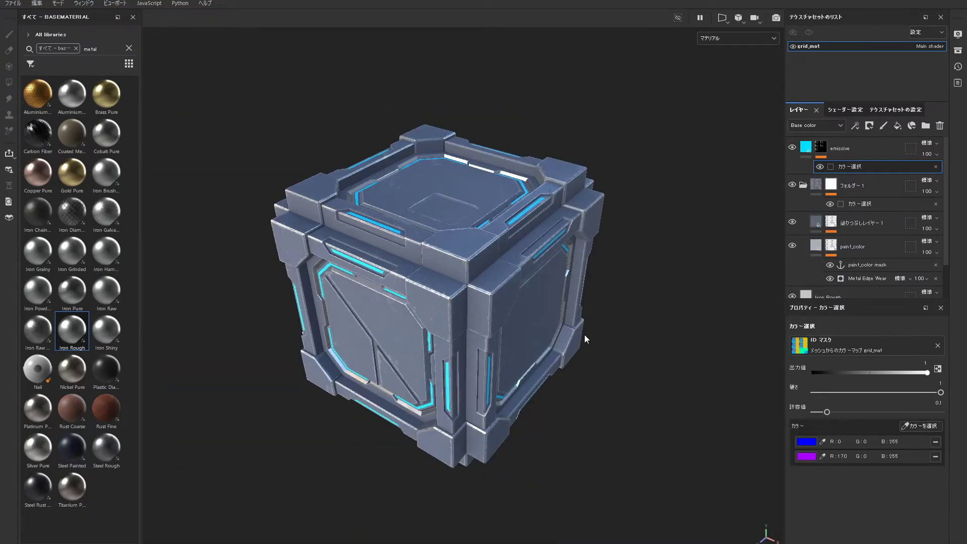
pyautogui.keyDown('alt'); pyautogui.moveTo(634, 380); pyautogui.dragTo(637, 412); pyautogui.keyUp('alt')
pyautogui.scroll(-5, 846, 346)
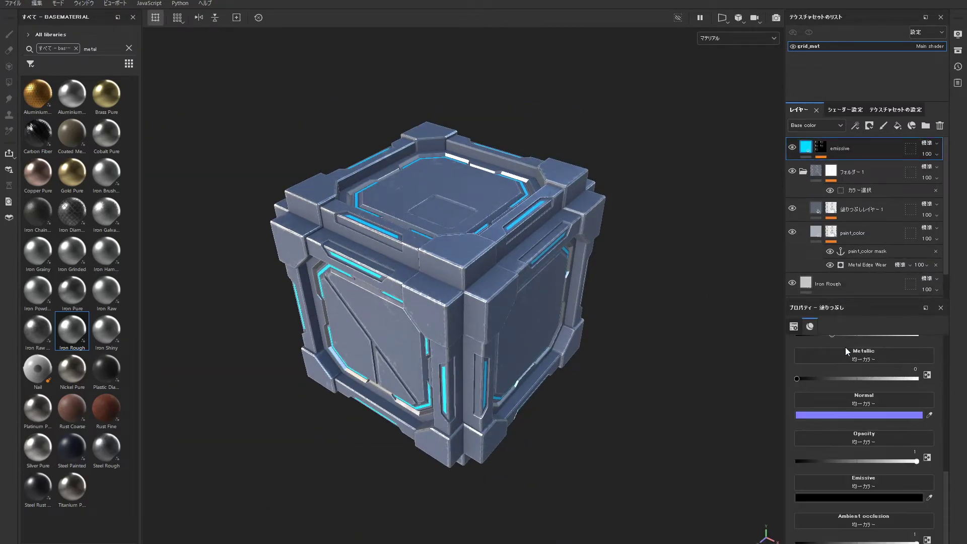
pyautogui.click(884, 496)
# Enable the viewport Glare post effect and lower its slider for a soft trim bloom.
pyautogui.click(885, 462)
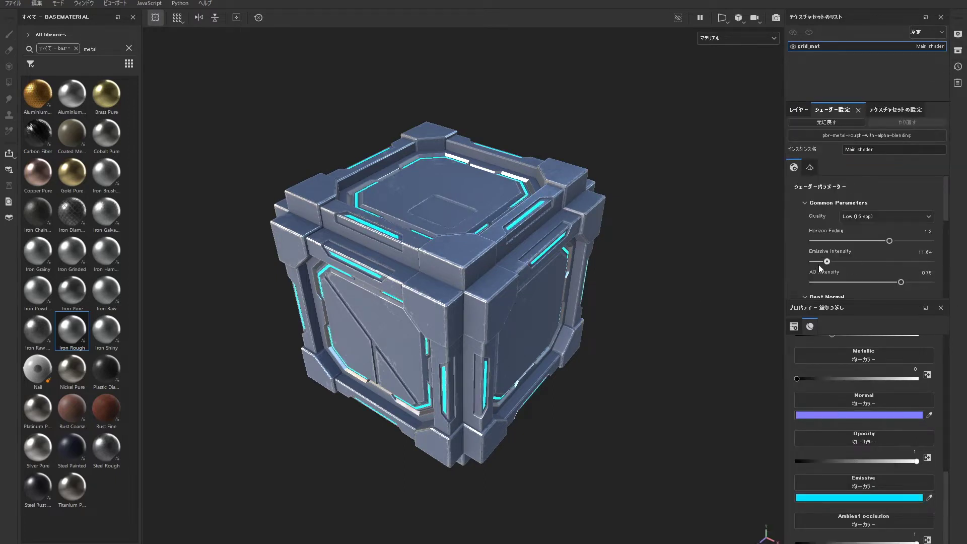
pyautogui.click(958, 34)
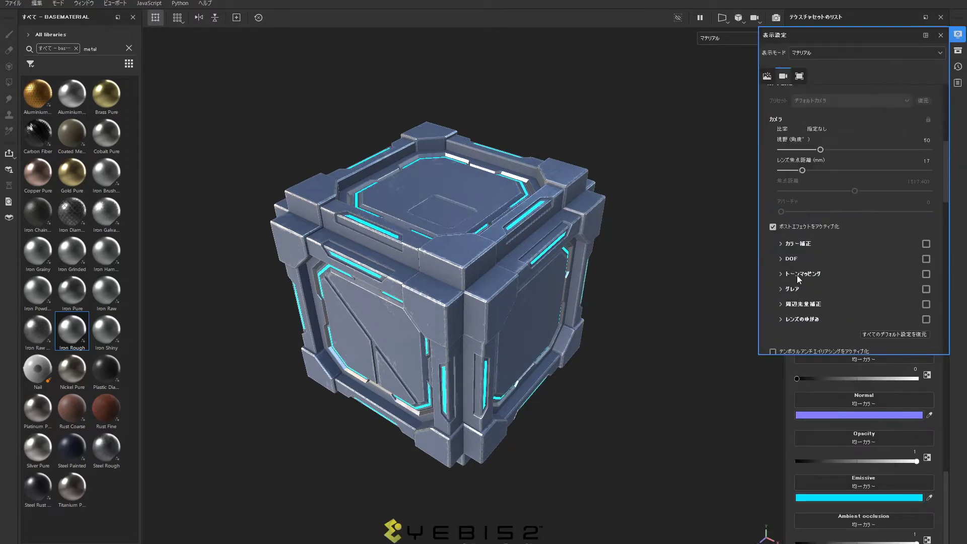
pyautogui.click(926, 288)
pyautogui.click(781, 289)
pyautogui.moveTo(837, 309); pyautogui.dragTo(797, 309)
pyautogui.scroll(-1, 851, 313)
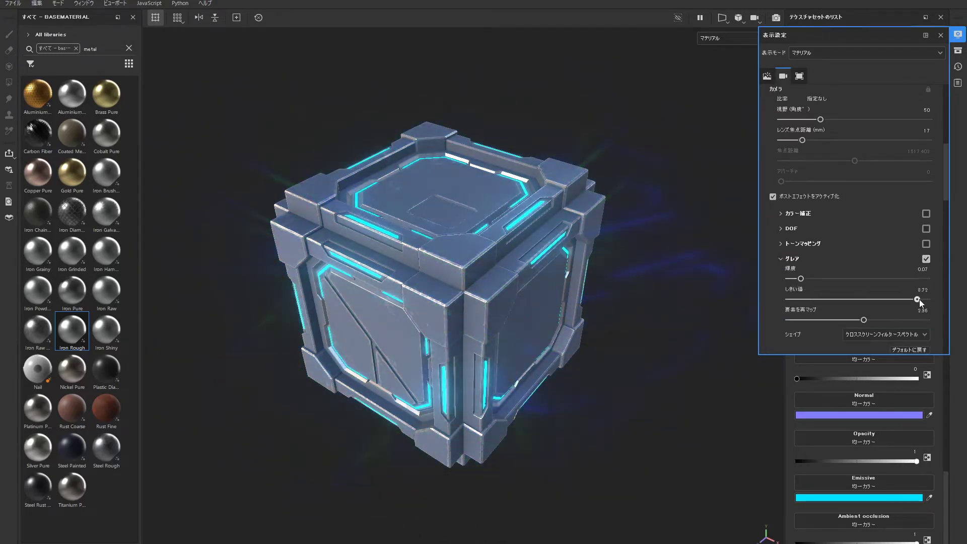
pyautogui.moveTo(581, 360)
pyautogui.keyDown('alt'); pyautogui.mouseDown()
pyautogui.moveTo(596, 328)
pyautogui.moveTo(357, 383)
pyautogui.mouseUp(); pyautogui.keyUp('alt')
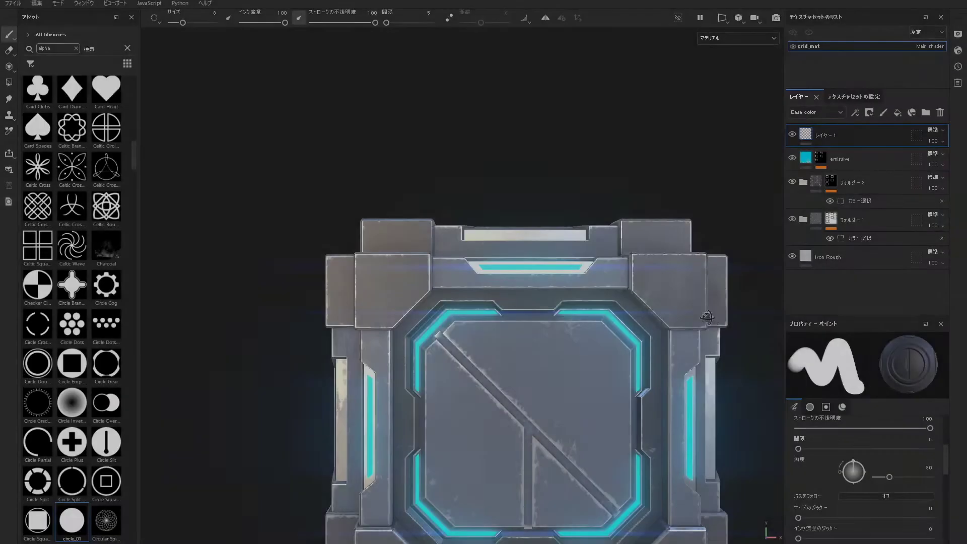
# Stamp round bolt heads onto the corner plates, moving between plates.
pyautogui.scroll(2, 274, 257)
pyautogui.scroll(2, 277, 237)
pyautogui.scroll(2, 357, 205)
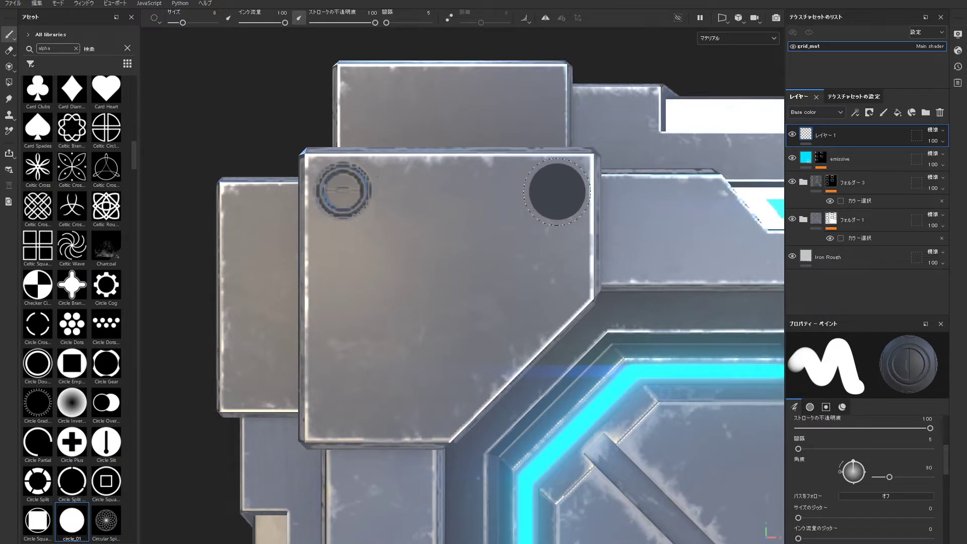
pyautogui.keyDown('alt'); pyautogui.moveTo(556, 191); pyautogui.dragTo(583, 102, button='middle'); pyautogui.keyUp('alt')
pyautogui.click(378, 301)
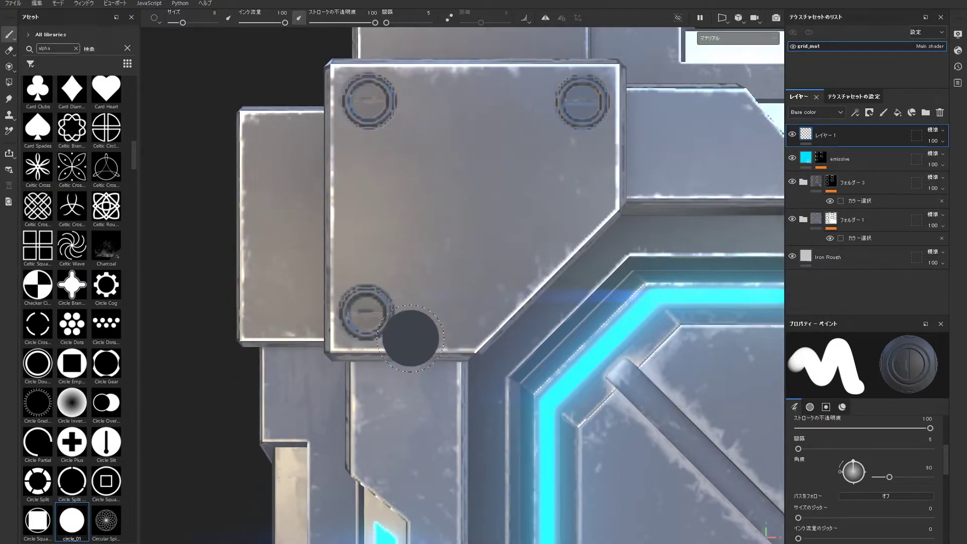
pyautogui.scroll(-5, 410, 338)
pyautogui.keyDown('alt'); pyautogui.moveTo(411, 337); pyautogui.dragTo(489, 364); pyautogui.keyUp('alt')
pyautogui.scroll(5, 489, 364)
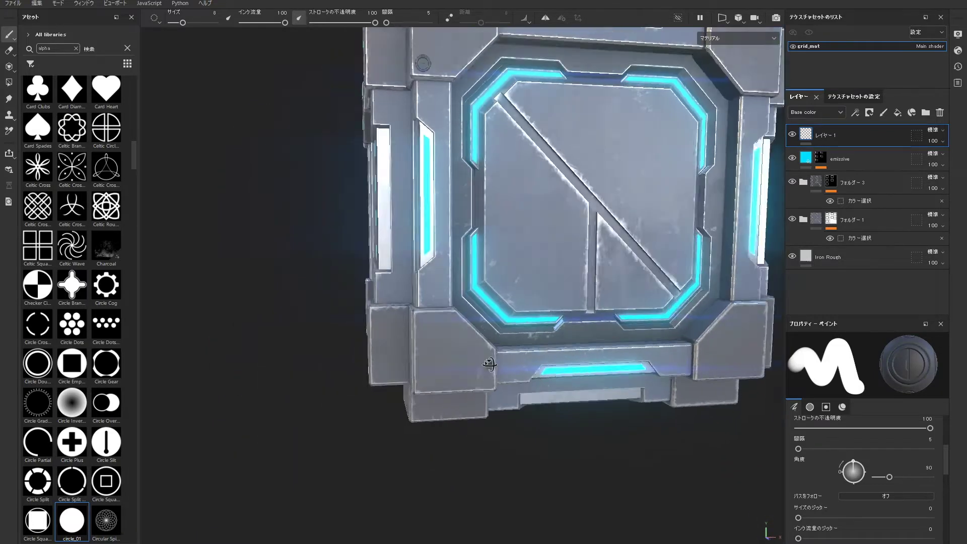
pyautogui.scroll(4, 483, 366)
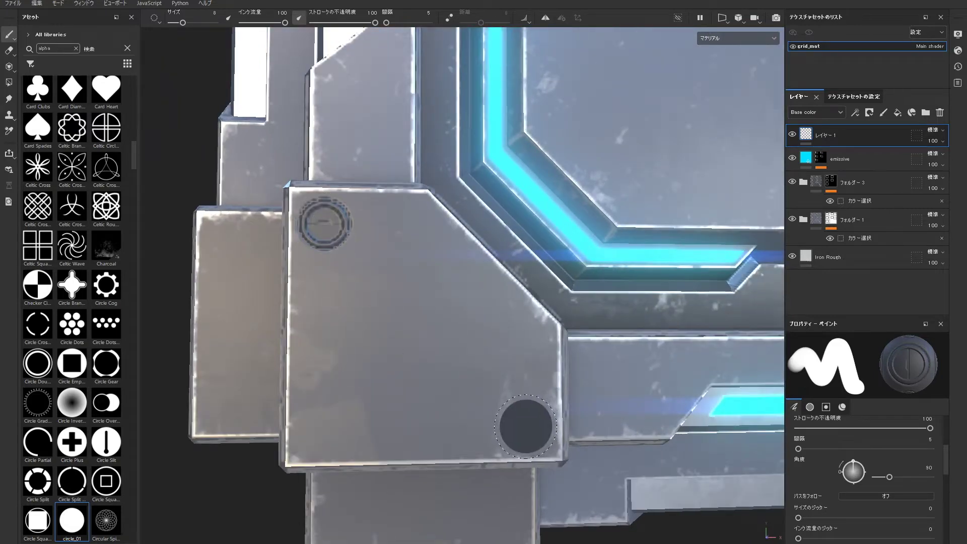
pyautogui.scroll(-3, 321, 431)
pyautogui.scroll(-3, 321, 432)
pyautogui.moveTo(321, 431)
pyautogui.keyDown('alt'); pyautogui.mouseDown()
pyautogui.moveTo(282, 434)
pyautogui.moveTo(353, 433)
pyautogui.mouseUp(); pyautogui.keyUp('alt')
pyautogui.scroll(5, 514, 414)
pyautogui.scroll(3, 526, 381)
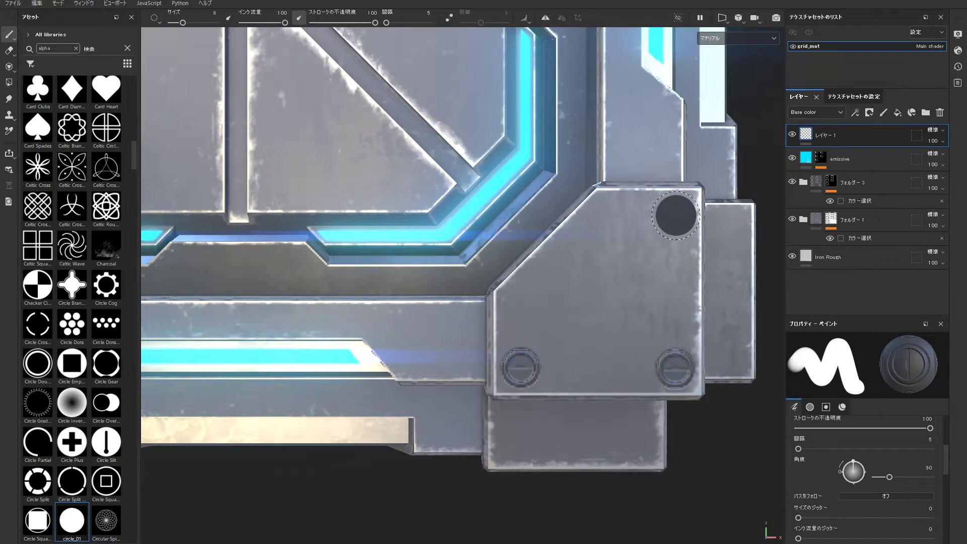
# Orbit and zoom around the crate to view its top, sides and vertical corners.
pyautogui.press('f')
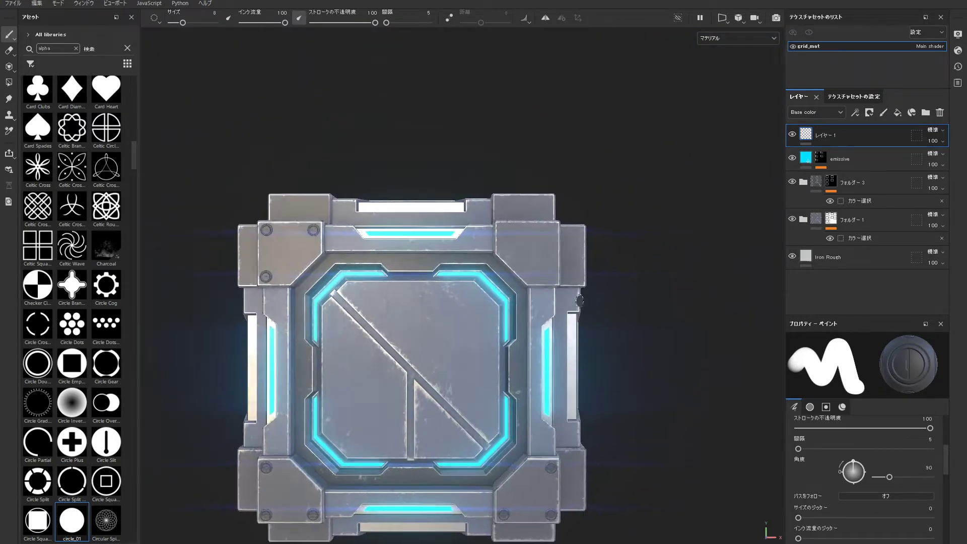
pyautogui.scroll(4, 523, 239)
pyautogui.scroll(2, 523, 238)
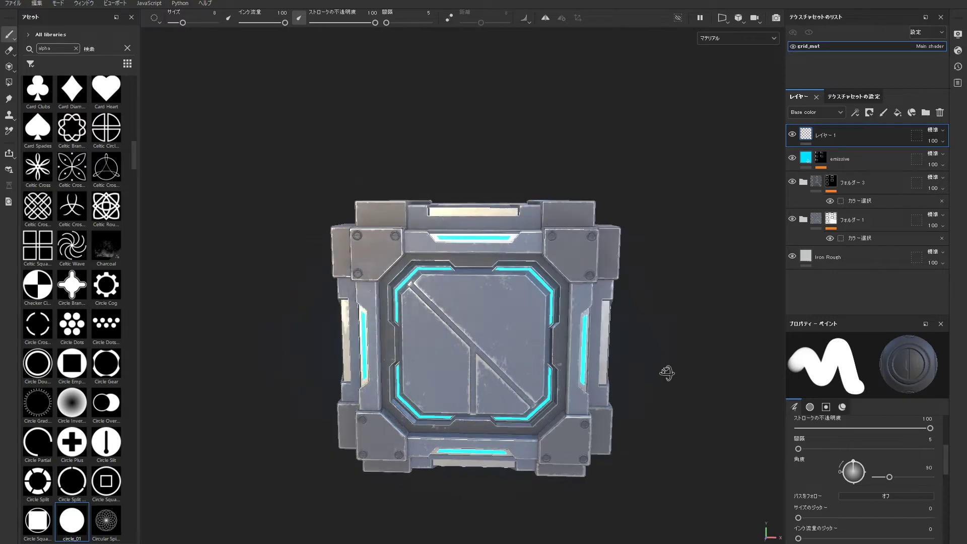
pyautogui.keyDown('alt'); pyautogui.moveTo(671, 370); pyautogui.dragTo(541, 337); pyautogui.keyUp('alt')
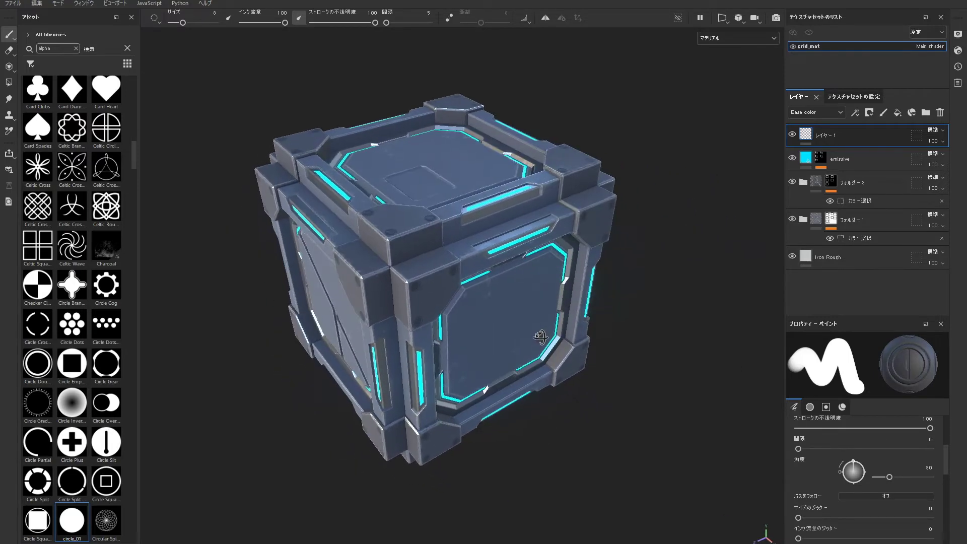
pyautogui.moveTo(539, 337)
pyautogui.keyDown('alt'); pyautogui.mouseDown()
pyautogui.moveTo(501, 307)
pyautogui.moveTo(344, 329)
pyautogui.moveTo(398, 330)
pyautogui.moveTo(411, 295)
pyautogui.moveTo(385, 237)
pyautogui.moveTo(389, 179)
pyautogui.mouseUp(); pyautogui.keyUp('alt')
pyautogui.keyDown('alt'); pyautogui.moveTo(411, 303); pyautogui.dragTo(429, 329); pyautogui.keyUp('alt')
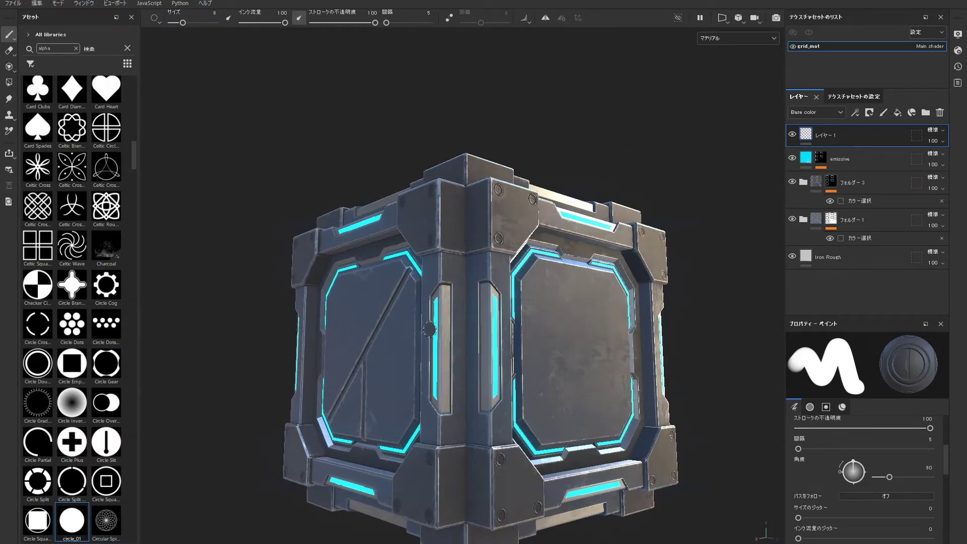
pyautogui.keyDown('alt'); pyautogui.moveTo(429, 329); pyautogui.dragTo(427, 272, button='middle'); pyautogui.keyUp('alt')
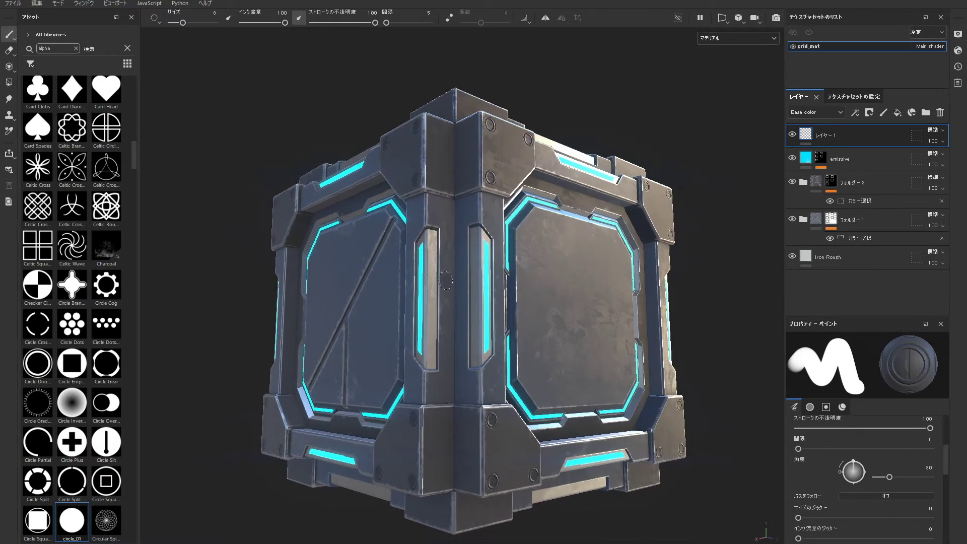
pyautogui.keyDown('alt'); pyautogui.moveTo(445, 281); pyautogui.dragTo(537, 345, button='right'); pyautogui.keyUp('alt')
pyautogui.keyDown('alt'); pyautogui.moveTo(380, 371); pyautogui.dragTo(415, 295); pyautogui.keyUp('alt')
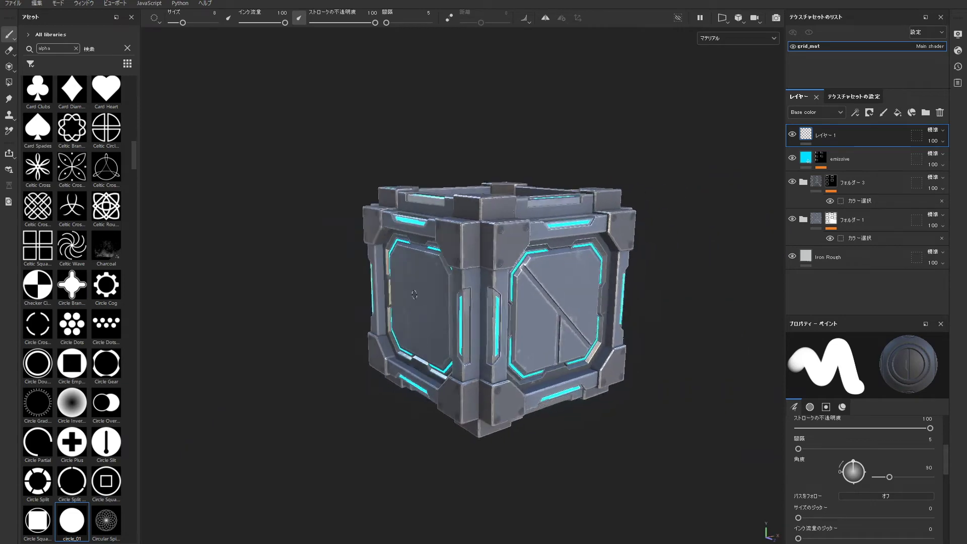
pyautogui.keyDown('alt'); pyautogui.moveTo(467, 272); pyautogui.dragTo(492, 231, button='right'); pyautogui.keyUp('alt')
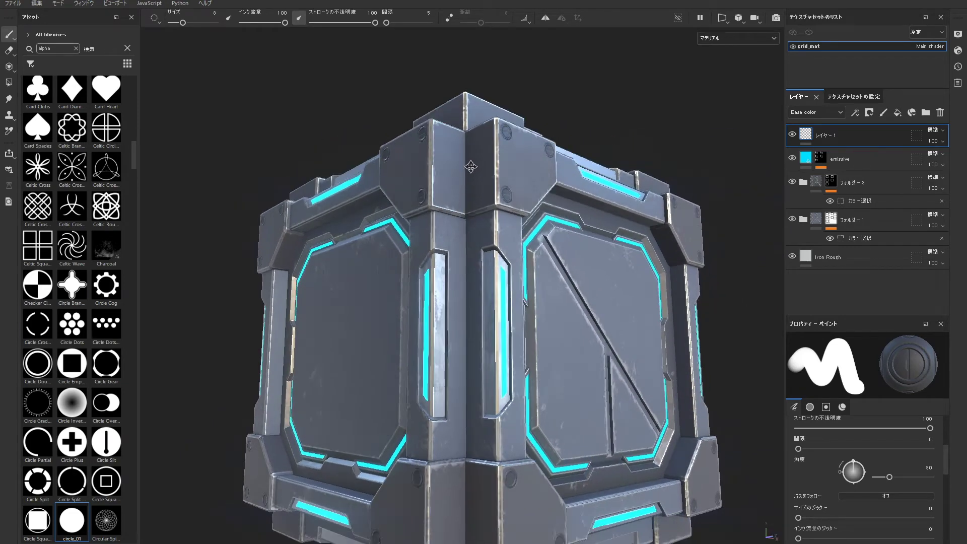
pyautogui.keyDown('alt'); pyautogui.moveTo(492, 231); pyautogui.dragTo(497, 223, button='middle'); pyautogui.keyUp('alt')
pyautogui.keyDown('alt'); pyautogui.moveTo(497, 222); pyautogui.dragTo(434, 282, button='right'); pyautogui.keyUp('alt')
pyautogui.keyDown('alt'); pyautogui.moveTo(434, 283); pyautogui.dragTo(453, 352); pyautogui.keyUp('alt')
pyautogui.keyDown('alt'); pyautogui.moveTo(524, 192); pyautogui.dragTo(538, 259); pyautogui.keyUp('alt')
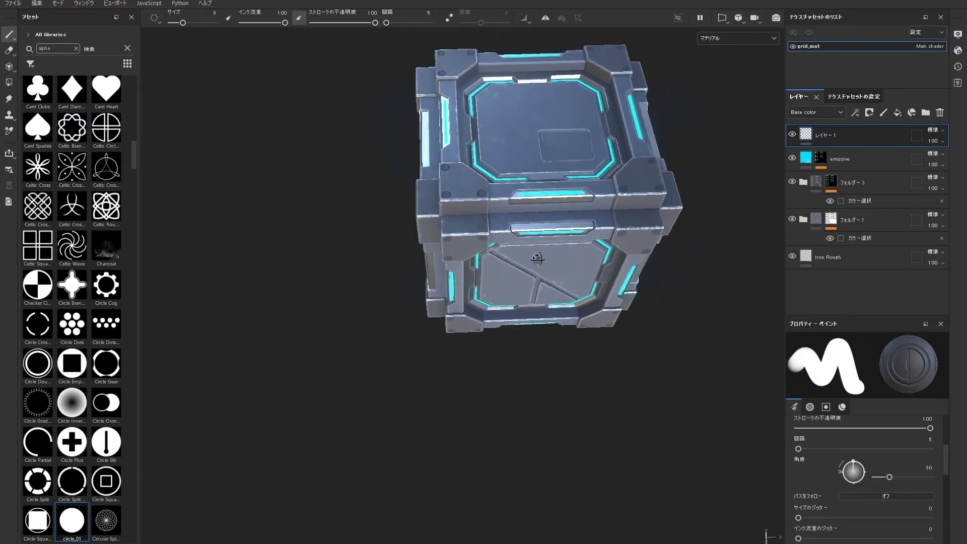
pyautogui.keyDown('alt'); pyautogui.moveTo(538, 259); pyautogui.dragTo(527, 265, button='middle'); pyautogui.keyUp('alt')
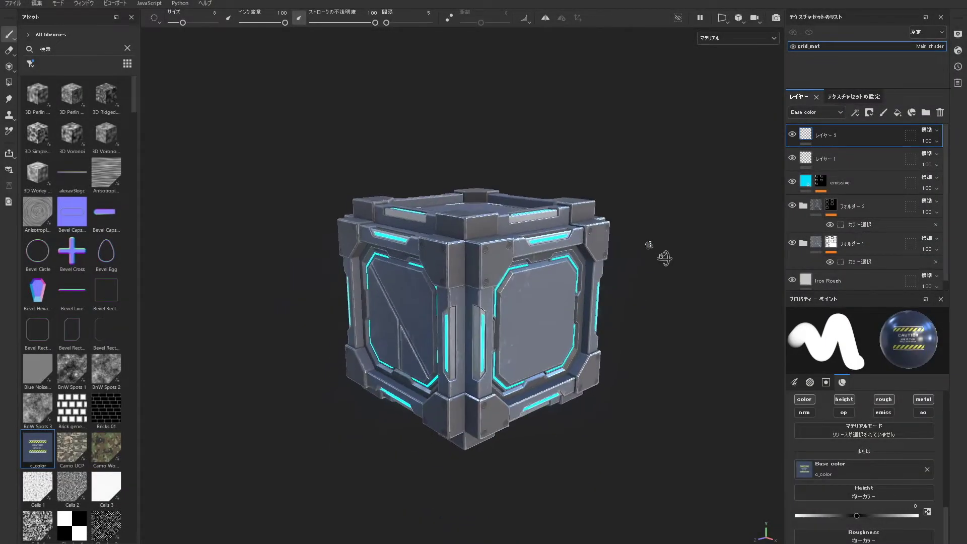
# Frame the top face's recessed plate and switch to the Projection tool.
pyautogui.keyDown('alt'); pyautogui.moveTo(664, 258); pyautogui.dragTo(634, 358); pyautogui.keyUp('alt')
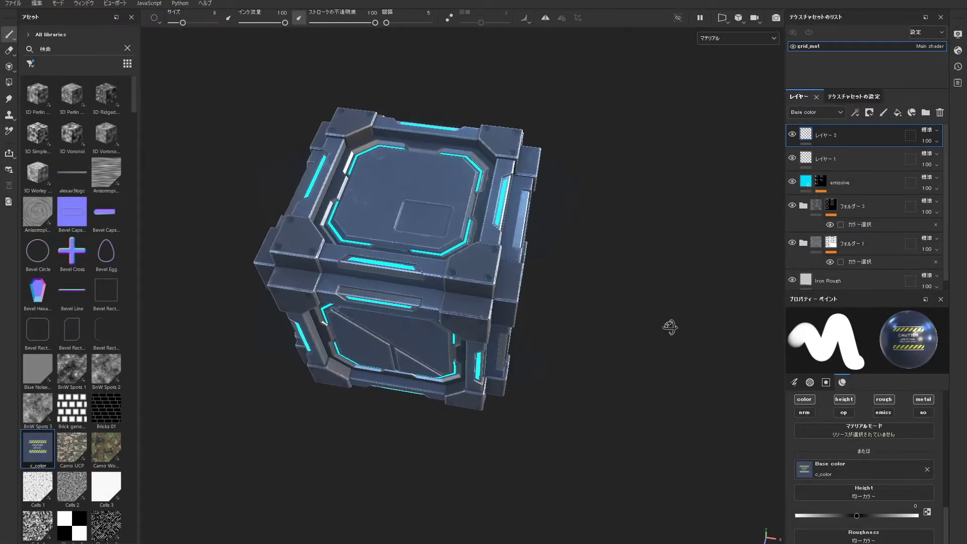
pyautogui.keyDown('alt'); pyautogui.moveTo(634, 359); pyautogui.dragTo(683, 357, button='middle'); pyautogui.keyUp('alt')
pyautogui.scroll(1, 683, 356)
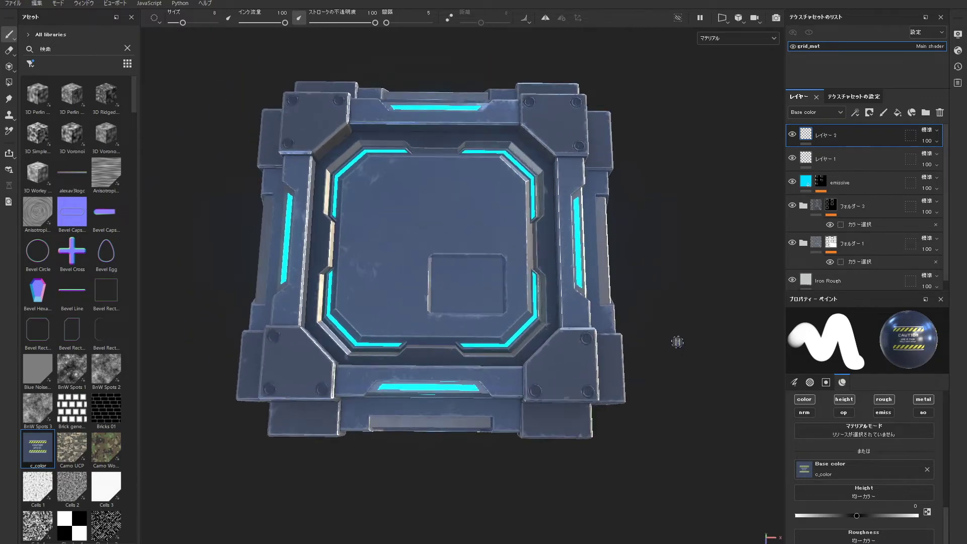
pyautogui.scroll(2, 682, 356)
pyautogui.scroll(2, 681, 357)
pyautogui.scroll(1, 681, 357)
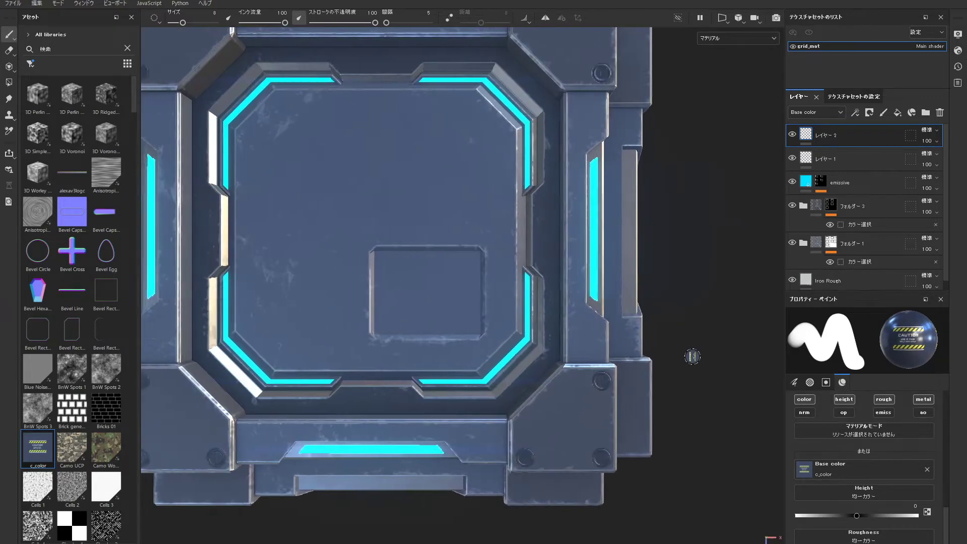
pyautogui.scroll(2, 703, 355)
pyautogui.click(9, 67)
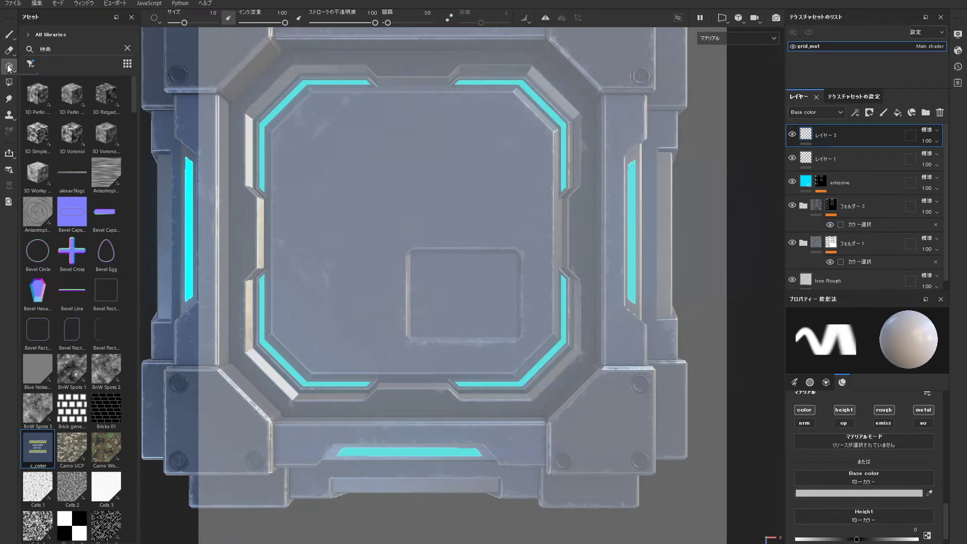
# Load c_color as base colour, scale the CAUTION decal to fit the recess, and add a mask.
pyautogui.moveTo(47, 447); pyautogui.dragTo(864, 478)
pyautogui.scroll(-2, 612, 353)
pyautogui.scroll(4, 612, 353)
pyautogui.scroll(2, 610, 323)
pyautogui.scroll(2, 606, 293)
pyautogui.scroll(2, 610, 290)
pyautogui.scroll(1, 625, 287)
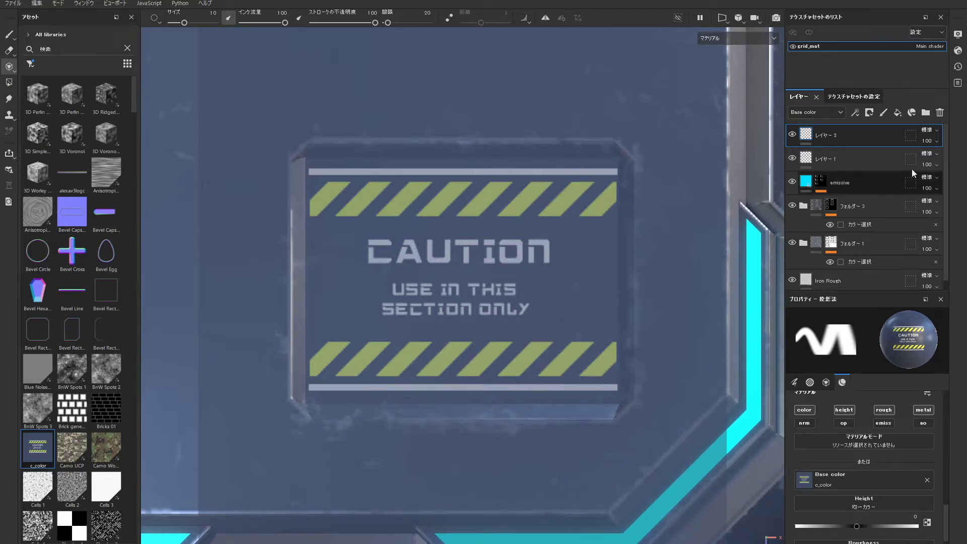
pyautogui.click(869, 112)
# Give Layer 2 a black mask and load c_alpha from the alphas as a stencil.
pyautogui.click(890, 141)
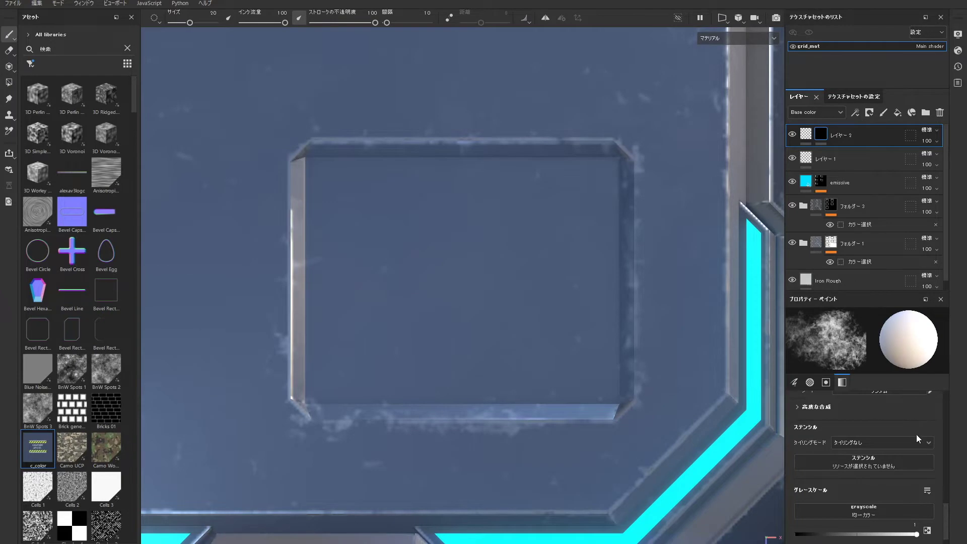
pyautogui.click(30, 64)
pyautogui.click(64, 137)
pyautogui.scroll(-5, 62, 132)
pyautogui.scroll(-3, 62, 132)
pyautogui.scroll(-2, 76, 176)
pyautogui.scroll(2, 108, 214)
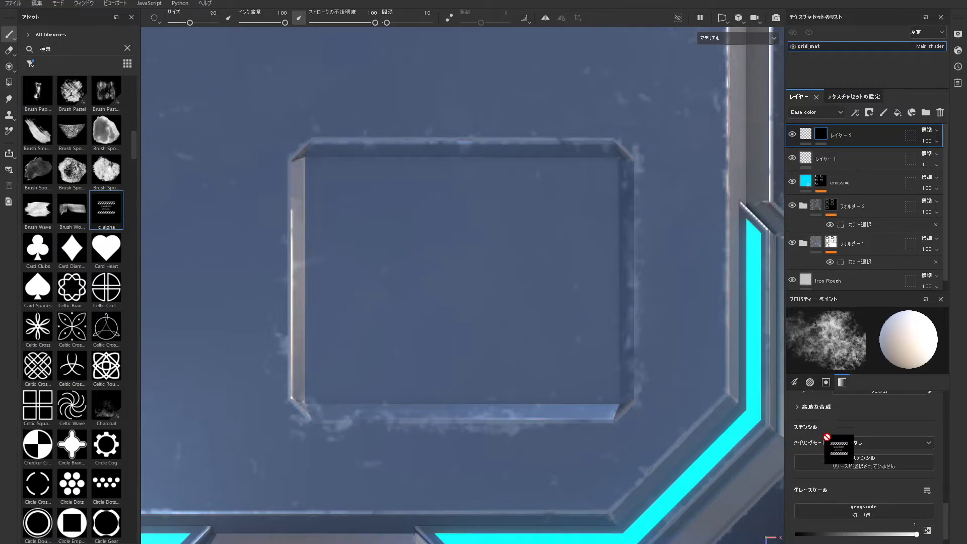
pyautogui.moveTo(118, 216); pyautogui.dragTo(834, 464)
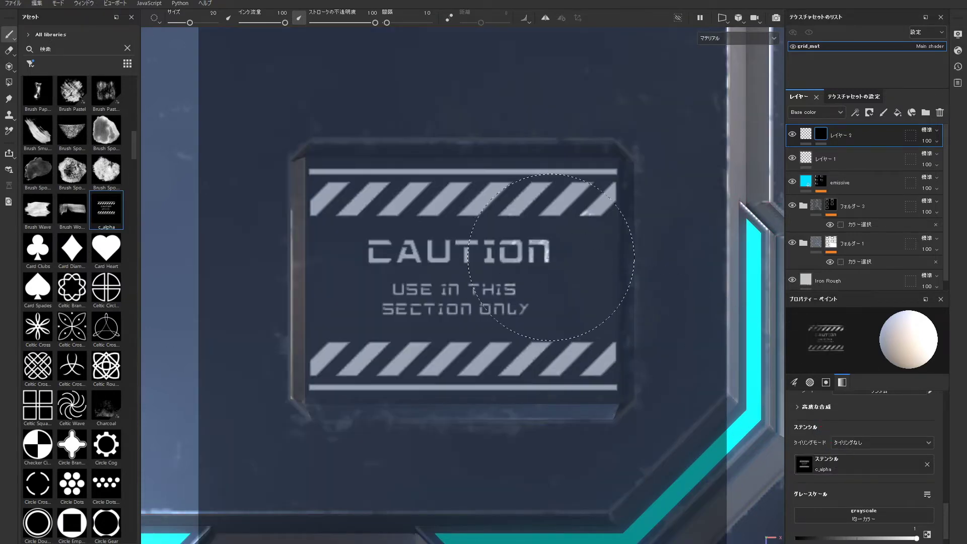
# Choose the Basic Hard brush at size 10 from the Brushes filter.
pyautogui.click(795, 382)
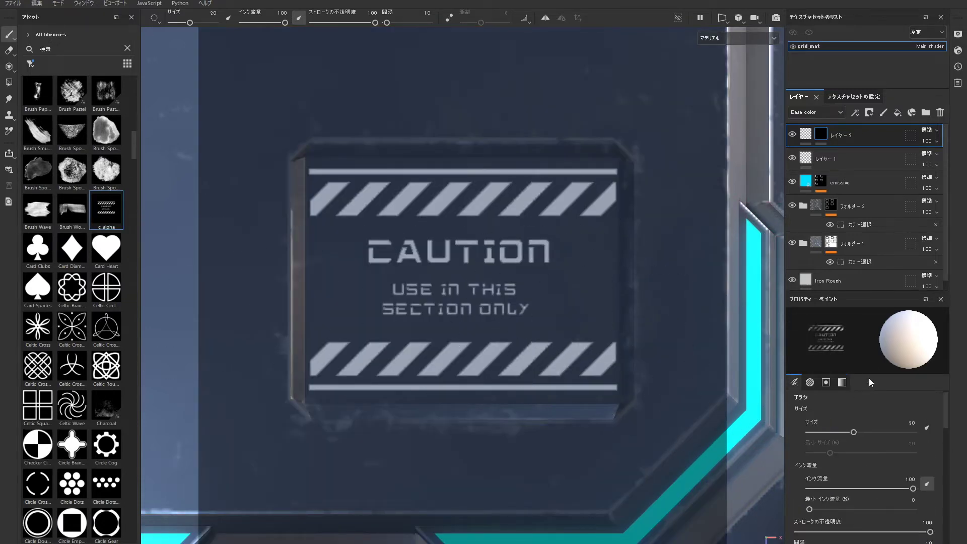
pyautogui.click(31, 63)
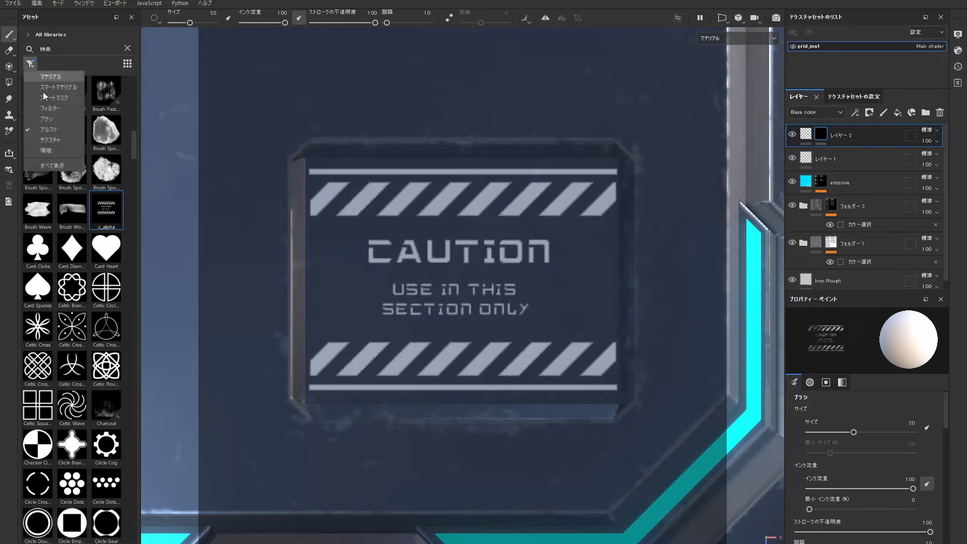
pyautogui.click(61, 119)
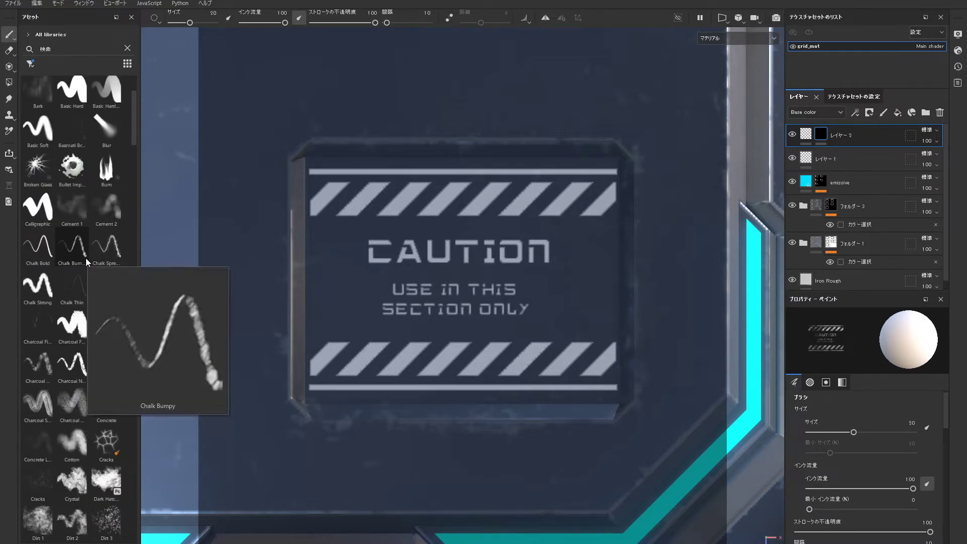
pyautogui.click(75, 93)
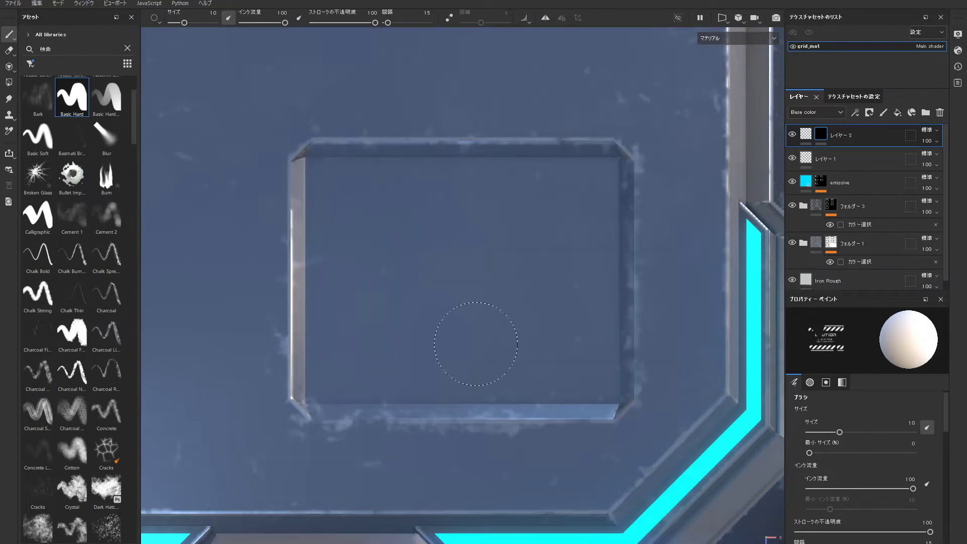
# Projection-paint the yellow hazard stripes and CAUTION text through the stencil onto the top plate.
pyautogui.press('3')
pyautogui.moveTo(617, 206); pyautogui.dragTo(294, 213)
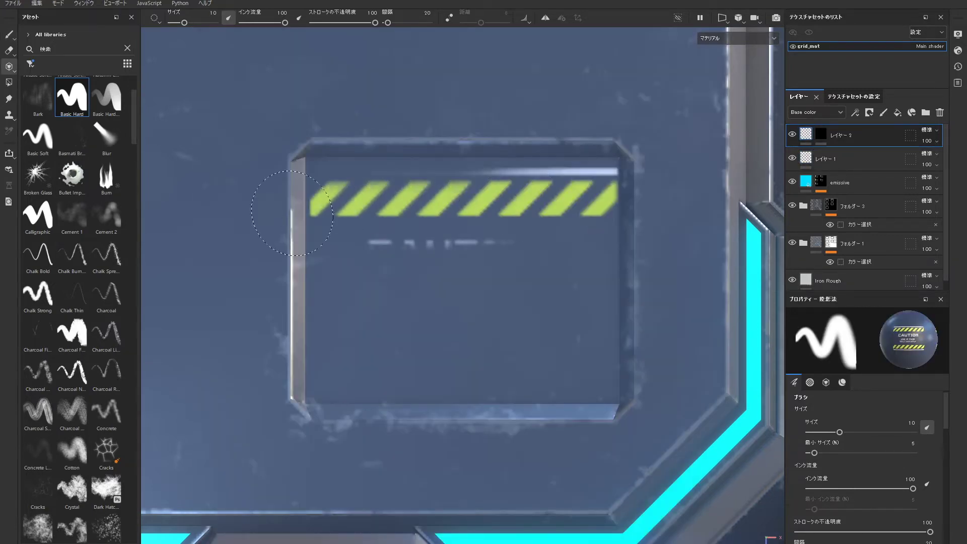
pyautogui.moveTo(606, 349); pyautogui.dragTo(599, 346)
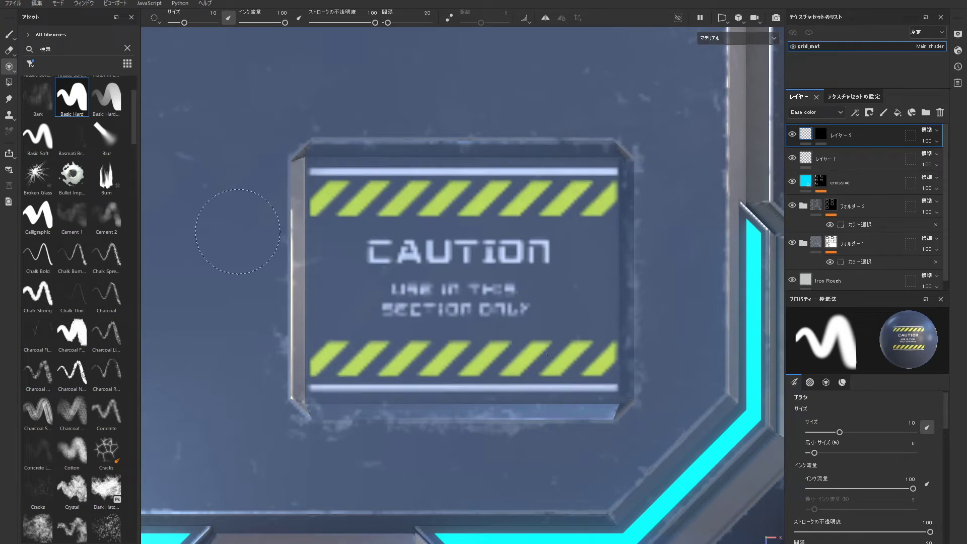
pyautogui.press('1')
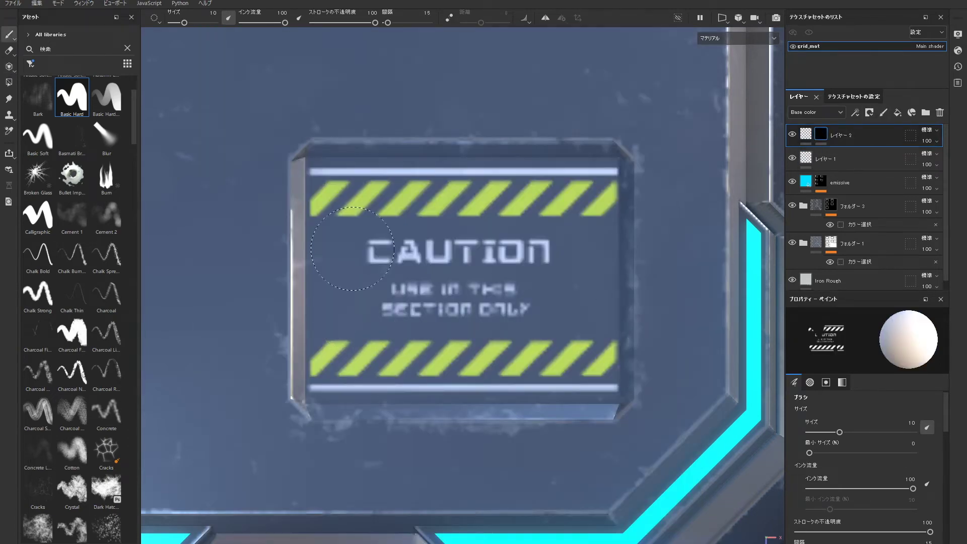
pyautogui.press('3')
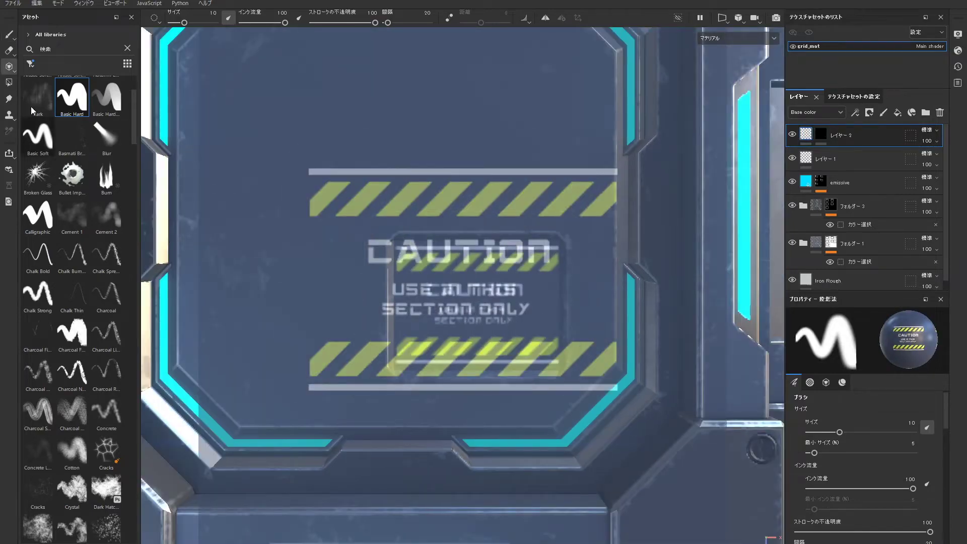
pyautogui.click(9, 35)
# Remove the c_alpha decal stencil from the brush and drag Grayscale to nearly black.
pyautogui.moveTo(650, 409)
pyautogui.keyDown('alt'); pyautogui.mouseDown()
pyautogui.moveTo(634, 249)
pyautogui.moveTo(665, 335)
pyautogui.mouseUp(); pyautogui.keyUp('alt')
pyautogui.scroll(5, 665, 335)
pyautogui.scroll(5, 563, 295)
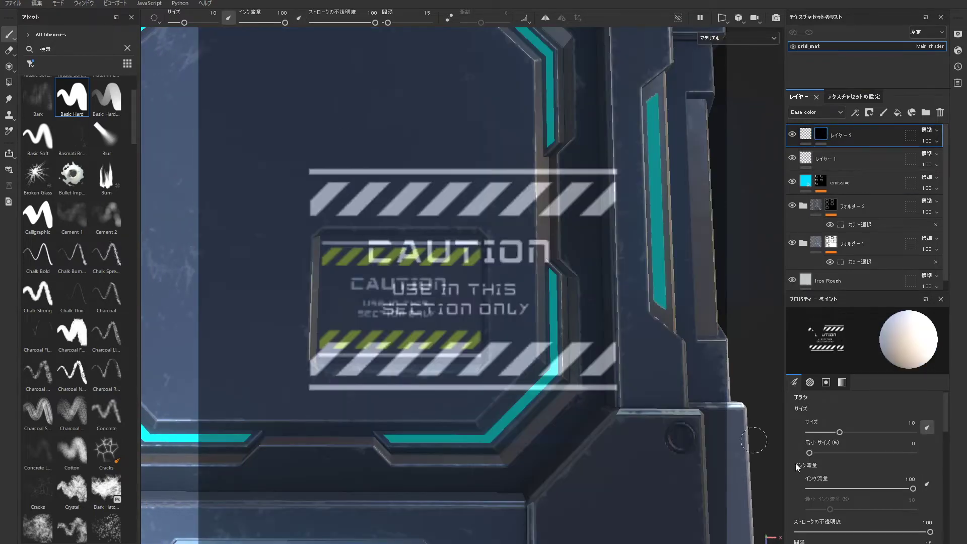
pyautogui.scroll(-3, 832, 466)
pyautogui.scroll(-4, 851, 465)
pyautogui.scroll(-3, 850, 449)
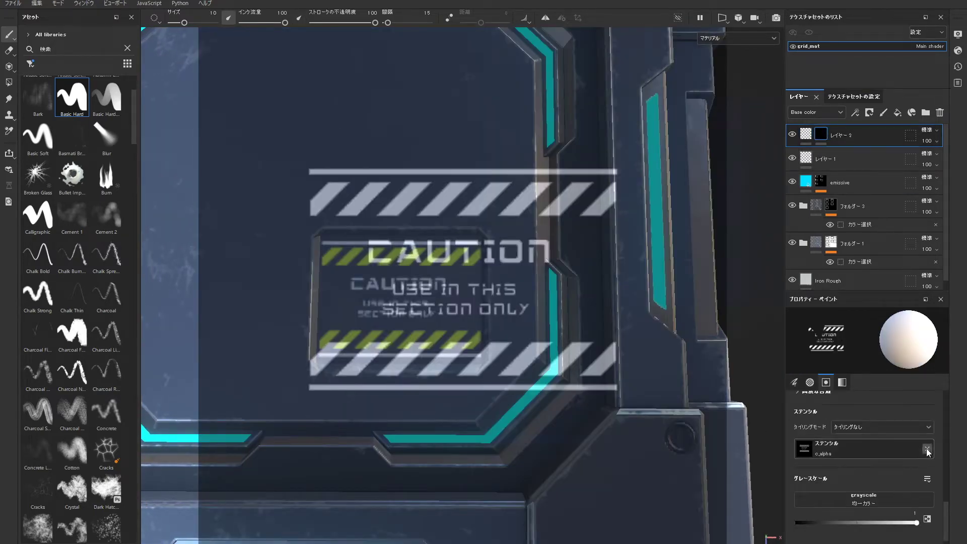
pyautogui.click(927, 448)
pyautogui.moveTo(915, 519); pyautogui.dragTo(795, 518)
pyautogui.click(794, 382)
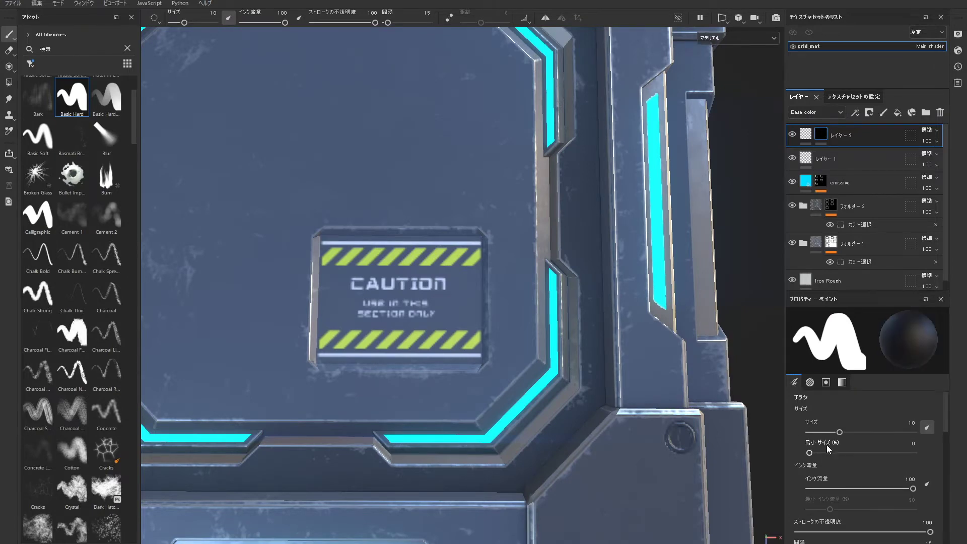
# Choose the Dirt 1 brush and dab grime onto the CAUTION sign.
pyautogui.scroll(-6, 109, 382)
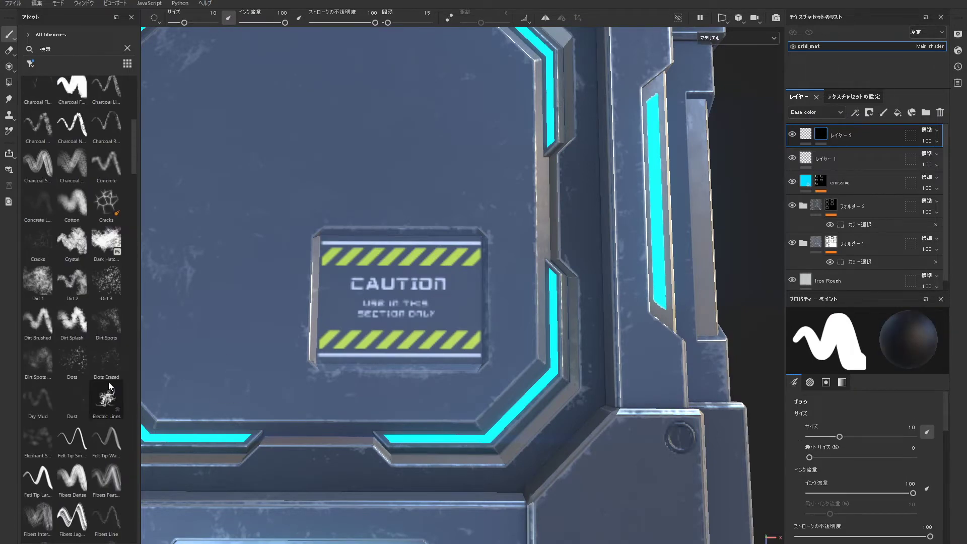
pyautogui.click(39, 281)
pyautogui.click(430, 343)
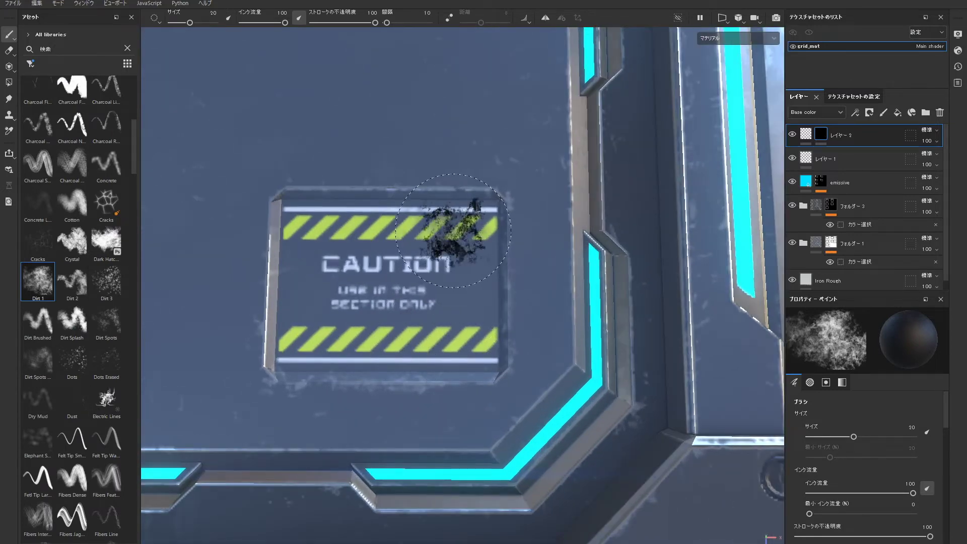
pyautogui.scroll(-2, 454, 353)
pyautogui.scroll(-3, 497, 379)
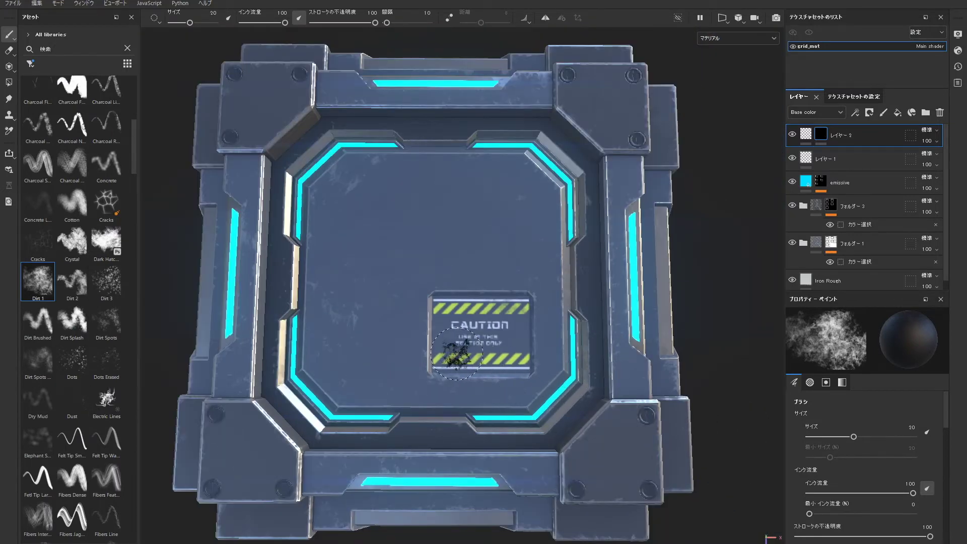
pyautogui.scroll(-2, 599, 435)
# Orbit and zoom to oblique and high three-quarter views to inspect the grimed crate.
pyautogui.keyDown('alt'); pyautogui.moveTo(599, 435); pyautogui.dragTo(584, 334); pyautogui.keyUp('alt')
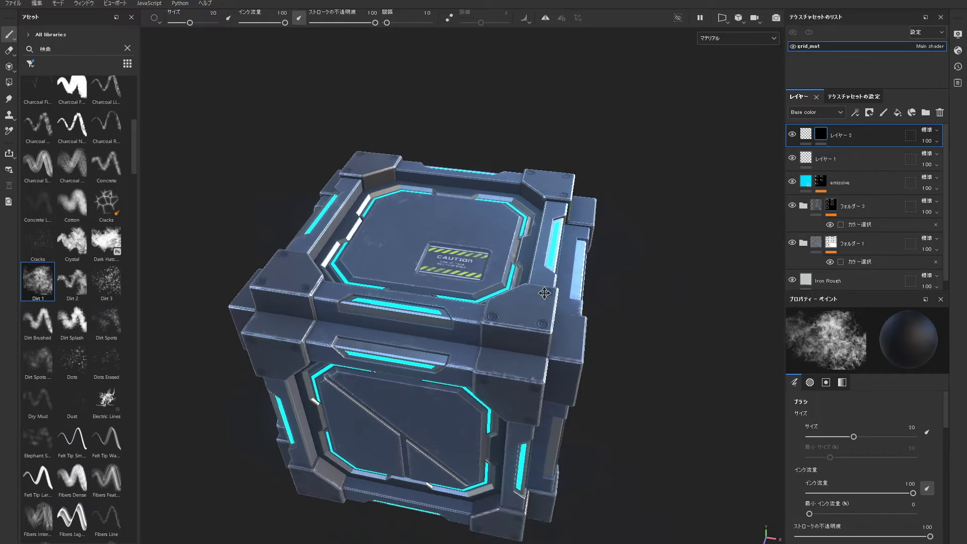
pyautogui.scroll(2, 585, 334)
pyautogui.scroll(-3, 891, 477)
pyautogui.scroll(-3, 892, 476)
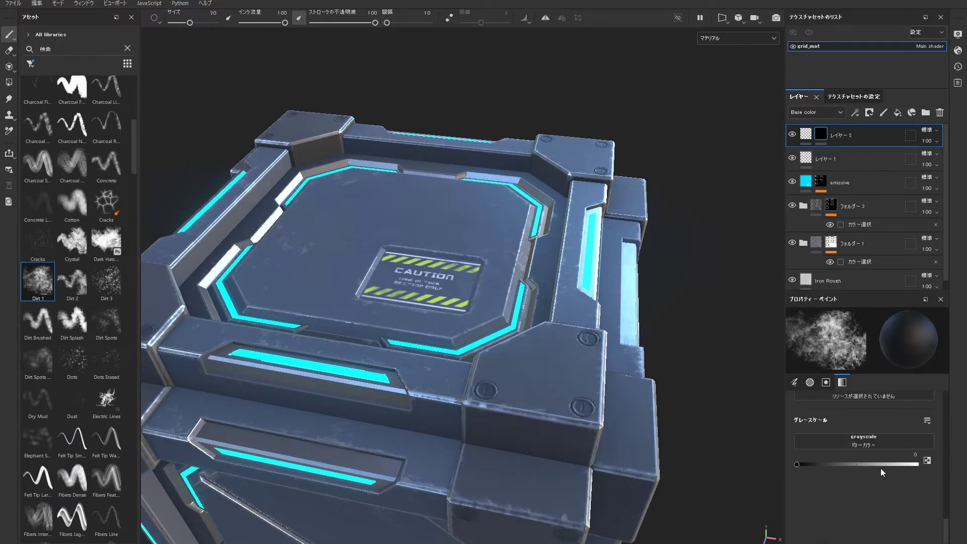
pyautogui.scroll(-5, 478, 268)
pyautogui.moveTo(544, 347)
pyautogui.keyDown('alt'); pyautogui.mouseDown()
pyautogui.moveTo(627, 384)
pyautogui.moveTo(564, 309)
pyautogui.moveTo(646, 339)
pyautogui.moveTo(562, 266)
pyautogui.moveTo(569, 242)
pyautogui.moveTo(592, 323)
pyautogui.moveTo(581, 267)
pyautogui.mouseUp(); pyautogui.keyUp('alt')
pyautogui.scroll(2, 646, 335)
pyautogui.scroll(2, 596, 306)
pyautogui.scroll(-3, 595, 306)
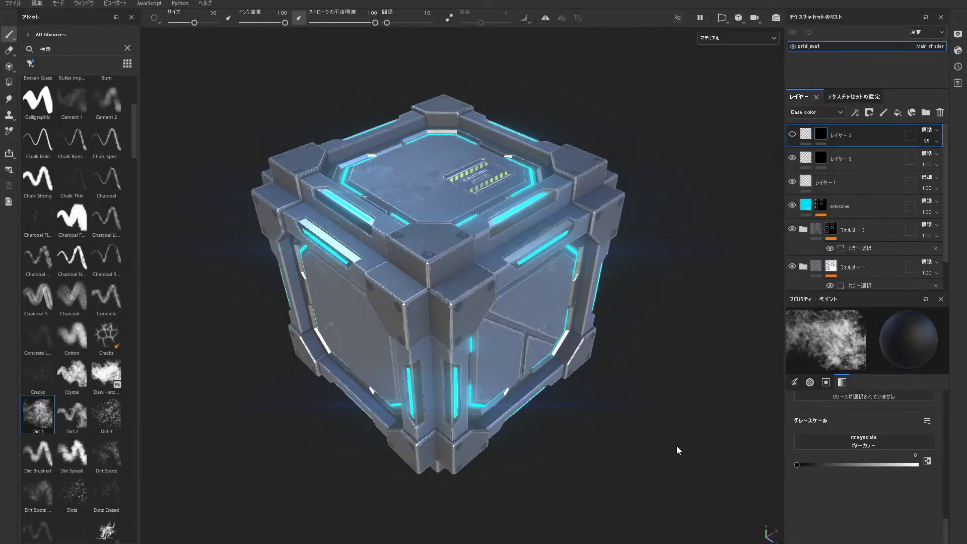
pyautogui.moveTo(682, 437)
pyautogui.keyDown('alt'); pyautogui.mouseDown()
pyautogui.moveTo(671, 362)
pyautogui.moveTo(499, 393)
pyautogui.moveTo(519, 415)
pyautogui.moveTo(624, 404)
pyautogui.moveTo(676, 471)
pyautogui.moveTo(754, 527)
pyautogui.moveTo(229, 280)
pyautogui.moveTo(190, 307)
pyautogui.moveTo(224, 345)
pyautogui.mouseUp(); pyautogui.keyUp('alt')
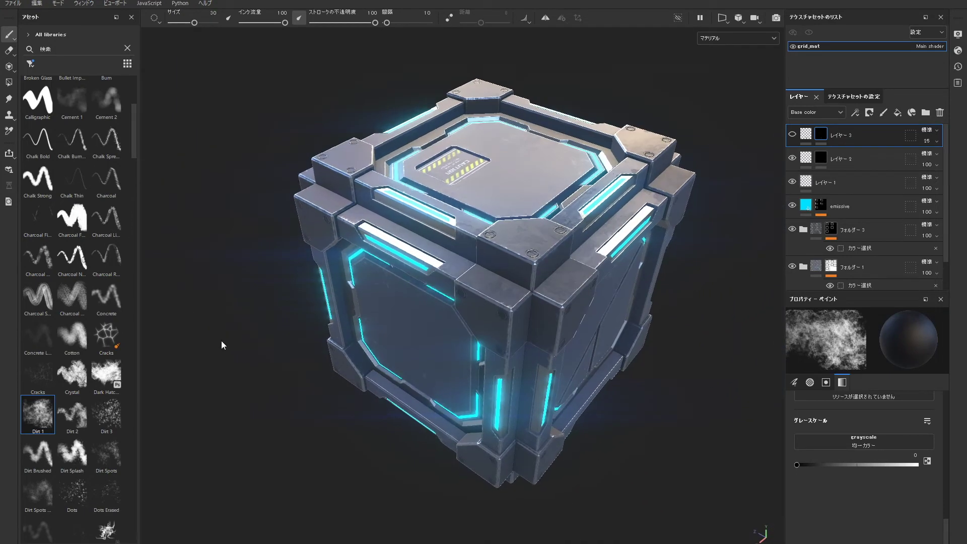
pyautogui.keyDown('alt'); pyautogui.moveTo(223, 345); pyautogui.dragTo(199, 331, button='right'); pyautogui.keyUp('alt')
pyautogui.keyDown('alt'); pyautogui.moveTo(202, 318); pyautogui.dragTo(210, 337); pyautogui.keyUp('alt')
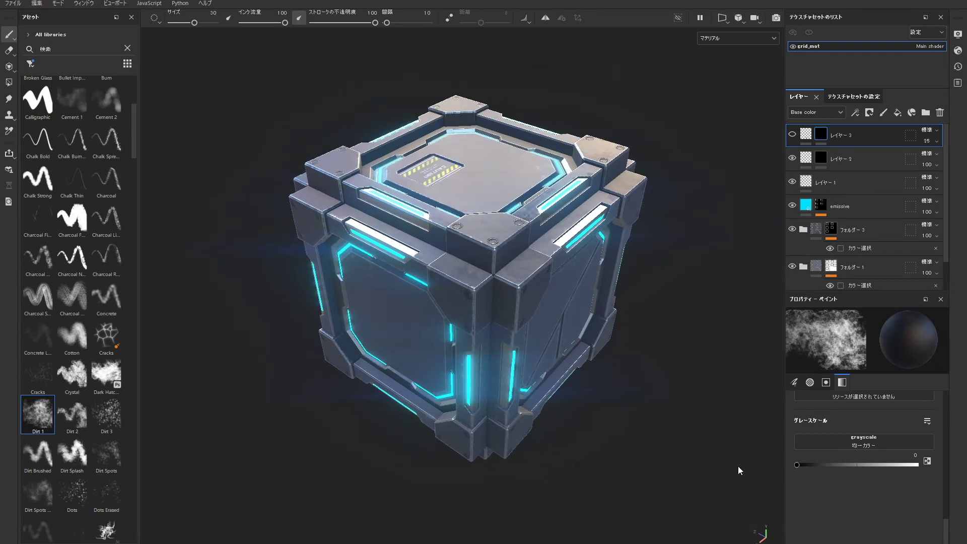
pyautogui.keyDown('alt'); pyautogui.moveTo(713, 494); pyautogui.dragTo(646, 458); pyautogui.keyUp('alt')
pyautogui.moveTo(646, 458)
pyautogui.keyDown('alt'); pyautogui.mouseDown(button='right')
pyautogui.moveTo(646, 433)
pyautogui.moveTo(644, 444)
pyautogui.mouseUp(button='right'); pyautogui.keyUp('alt')
pyautogui.moveTo(644, 443)
pyautogui.keyDown('alt'); pyautogui.mouseDown()
pyautogui.moveTo(643, 426)
pyautogui.moveTo(583, 414)
pyautogui.moveTo(619, 460)
pyautogui.moveTo(634, 431)
pyautogui.mouseUp(); pyautogui.keyUp('alt')
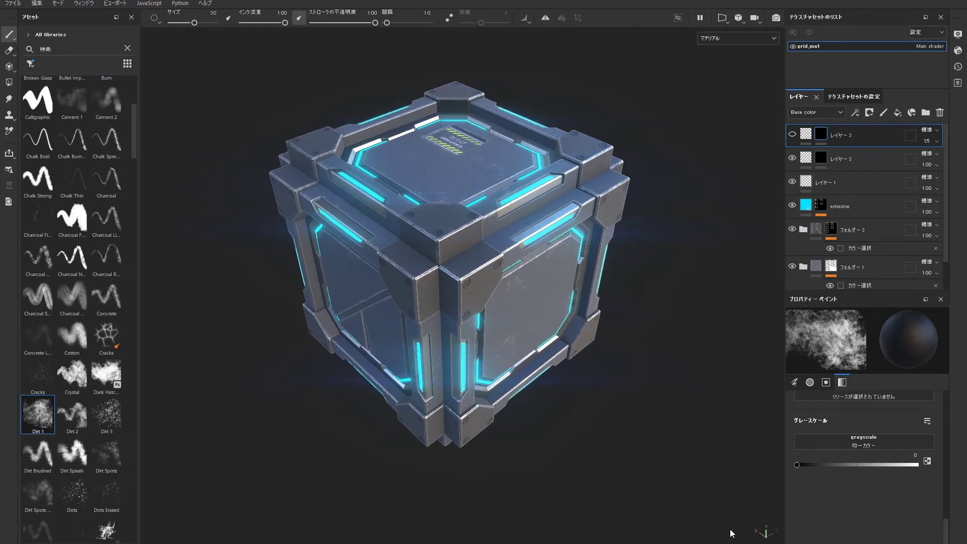
pyautogui.moveTo(725, 475)
pyautogui.keyDown('alt'); pyautogui.mouseDown()
pyautogui.moveTo(512, 403)
pyautogui.moveTo(545, 423)
pyautogui.moveTo(619, 415)
pyautogui.moveTo(658, 432)
pyautogui.mouseUp(); pyautogui.keyUp('alt')
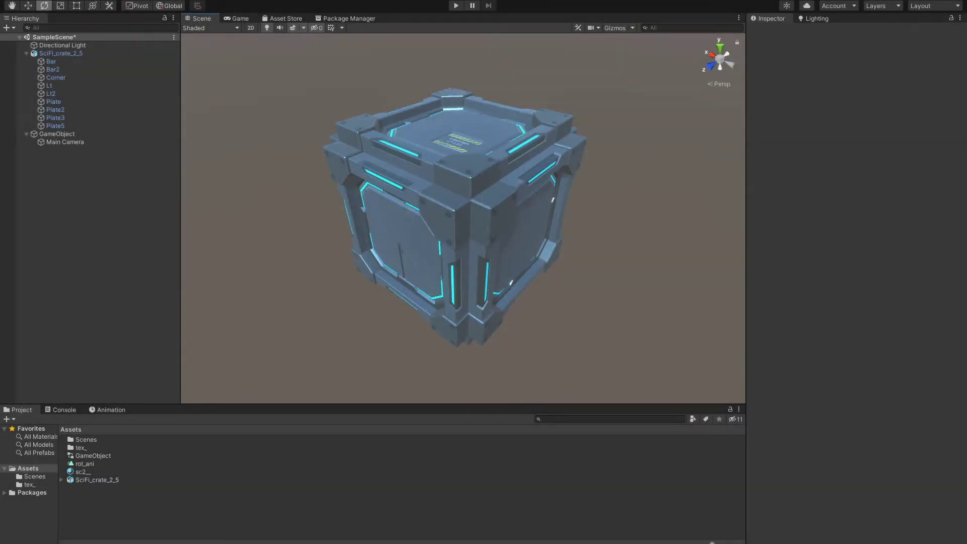
# Orbit the Scene view to top, three-quarter and front angles of the crate, zoom in, and enter play mode.
pyautogui.moveTo(620, 295)
pyautogui.keyDown('alt'); pyautogui.mouseDown()
pyautogui.moveTo(627, 232)
pyautogui.moveTo(663, 304)
pyautogui.moveTo(644, 308)
pyautogui.moveTo(651, 237)
pyautogui.moveTo(677, 288)
pyautogui.moveTo(672, 255)
pyautogui.moveTo(657, 262)
pyautogui.moveTo(642, 201)
pyautogui.mouseUp(); pyautogui.keyUp('alt')
pyautogui.moveTo(456, 221)
pyautogui.keyDown('alt'); pyautogui.mouseDown()
pyautogui.moveTo(549, 209)
pyautogui.moveTo(555, 179)
pyautogui.moveTo(555, 273)
pyautogui.moveTo(557, 249)
pyautogui.moveTo(539, 242)
pyautogui.moveTo(555, 173)
pyautogui.moveTo(537, 209)
pyautogui.moveTo(550, 234)
pyautogui.moveTo(557, 322)
pyautogui.mouseUp(); pyautogui.keyUp('alt')
pyautogui.moveTo(460, 288)
pyautogui.keyDown('alt'); pyautogui.mouseDown()
pyautogui.moveTo(574, 280)
pyautogui.moveTo(562, 186)
pyautogui.moveTo(571, 285)
pyautogui.moveTo(626, 280)
pyautogui.moveTo(603, 275)
pyautogui.moveTo(633, 255)
pyautogui.moveTo(616, 259)
pyautogui.moveTo(615, 237)
pyautogui.moveTo(617, 253)
pyautogui.moveTo(612, 241)
pyautogui.moveTo(608, 252)
pyautogui.mouseUp(); pyautogui.keyUp('alt')
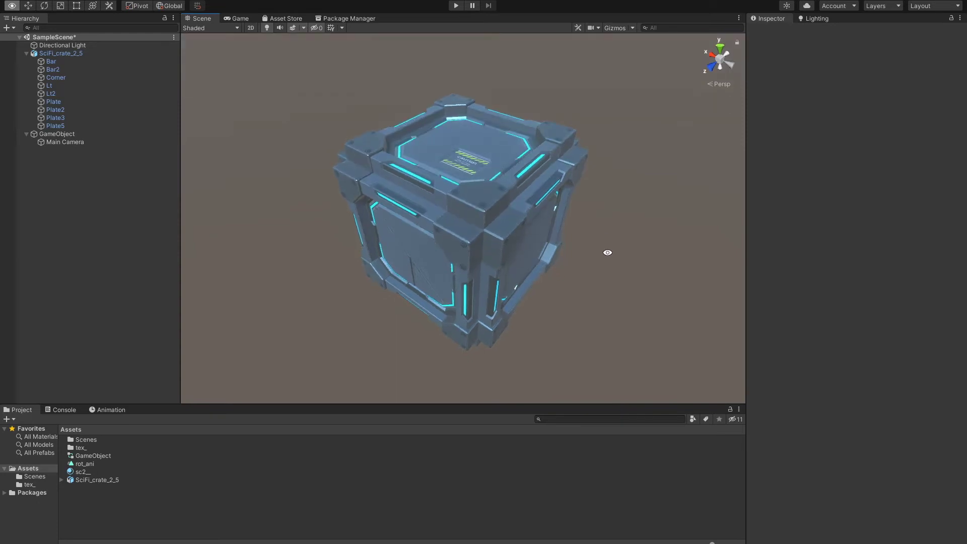
pyautogui.scroll(2, 609, 254)
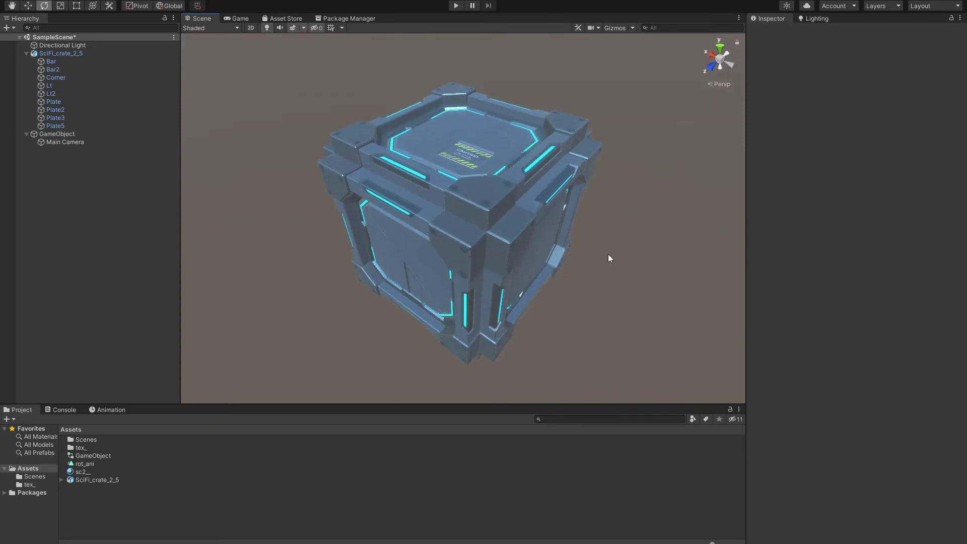
pyautogui.click(457, 5)
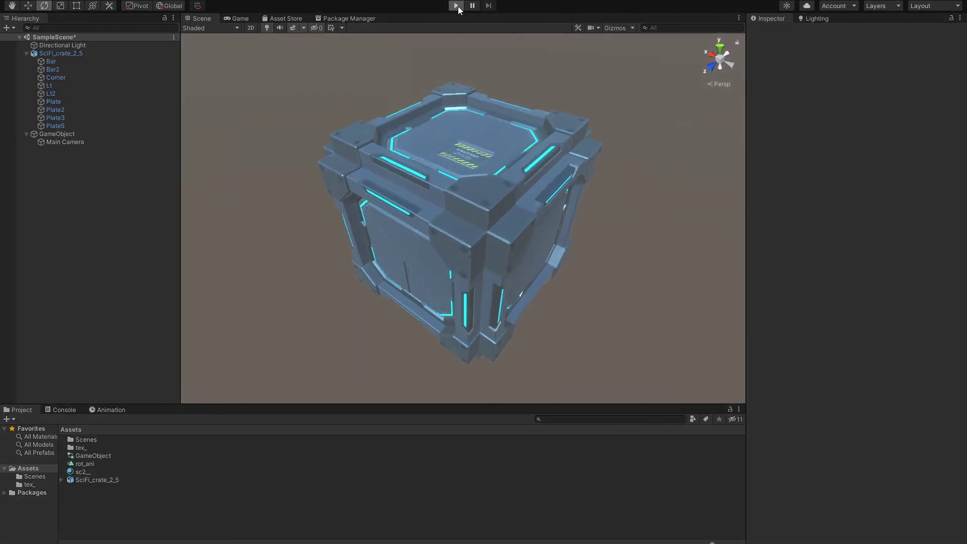